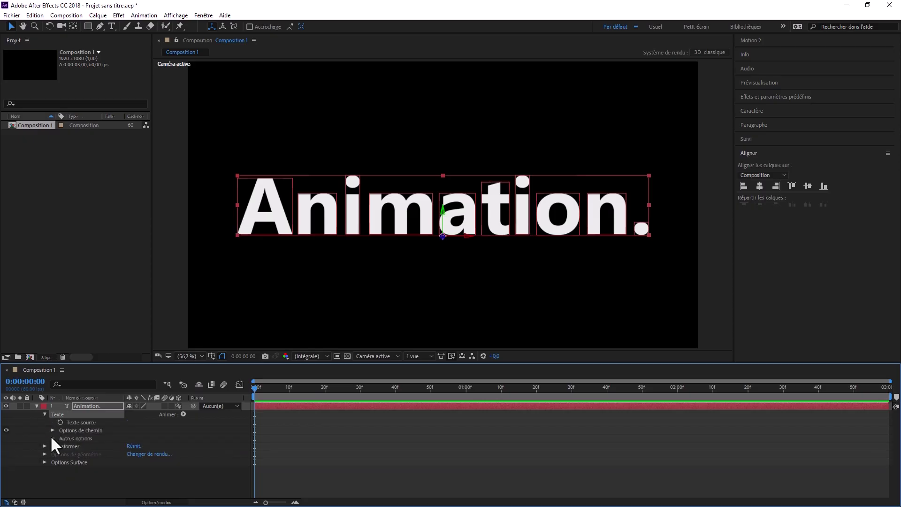
Set the text's vertical anchor point alignment to 50 % and add an Echelle (scale) animator.
click(52, 437)
key(Return)
click(183, 414)
click(210, 258)
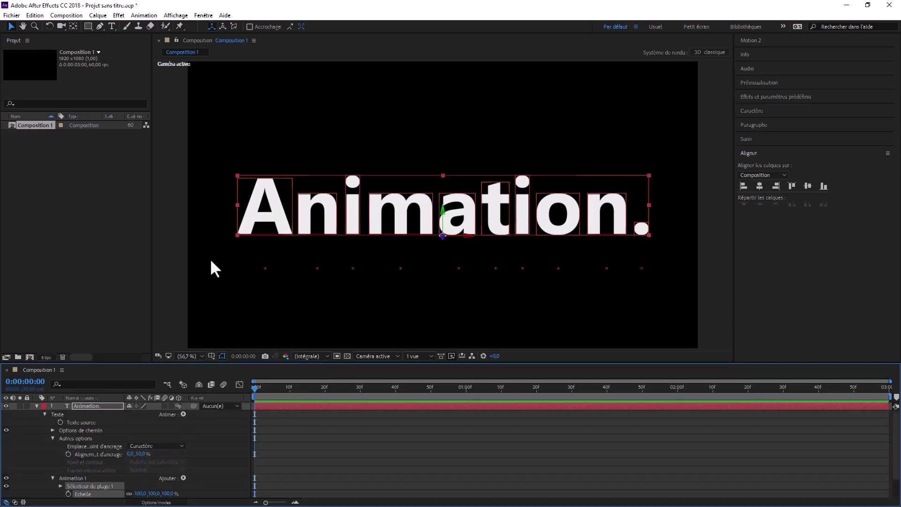
Set the Echelle value of the first text animator to 0 %.
scroll(141, 465, down, 1)
click(137, 469)
text(0)
key(Return)
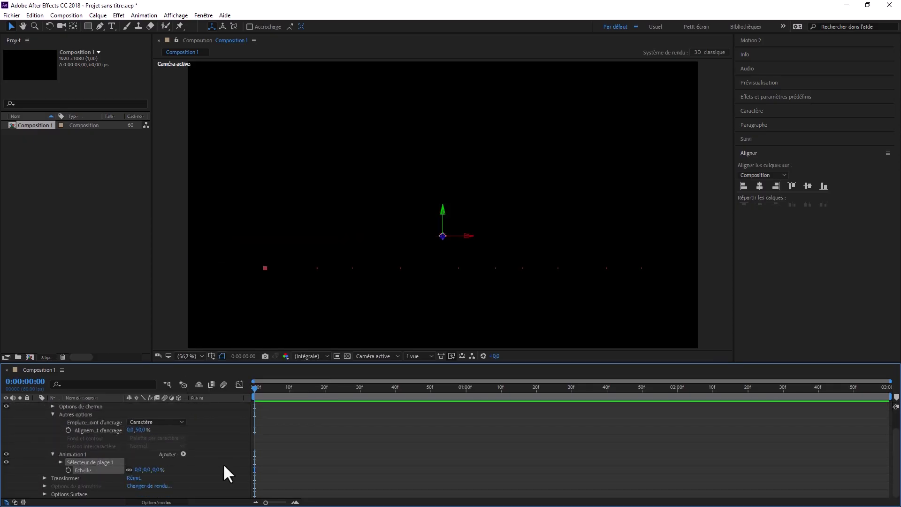
Set the Fin value of the scale animator's range selector to 50 %.
click(61, 462)
click(132, 478)
text(50)
key(Return)
Add a Décalage keyframe of -50 % at 0:00:01:00 on the scale animator's range selector.
click(25, 381)
text(100)
key(Return)
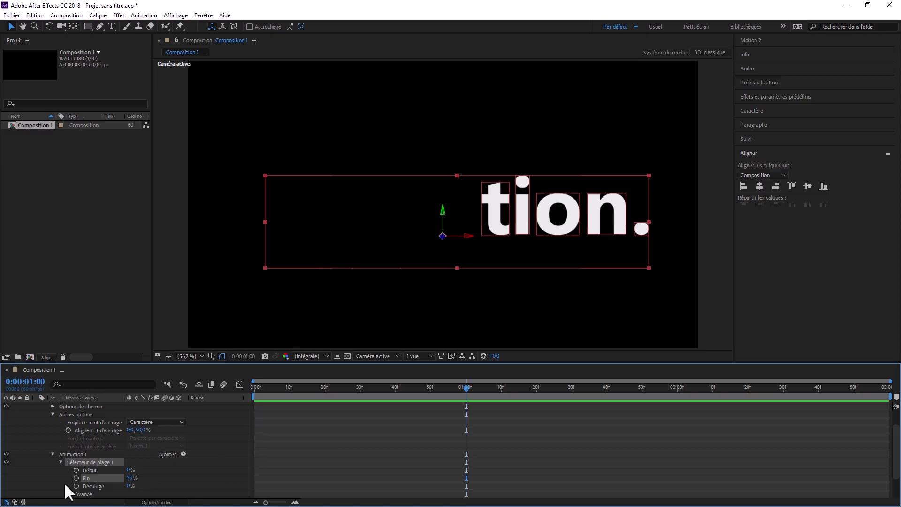
click(76, 486)
click(132, 486)
text(-50)
key(Return)
Keyframe the scale selector's Décalage at 100 % at 0:00:02:15 and preview the animation.
click(29, 381)
text(215)
key(Return)
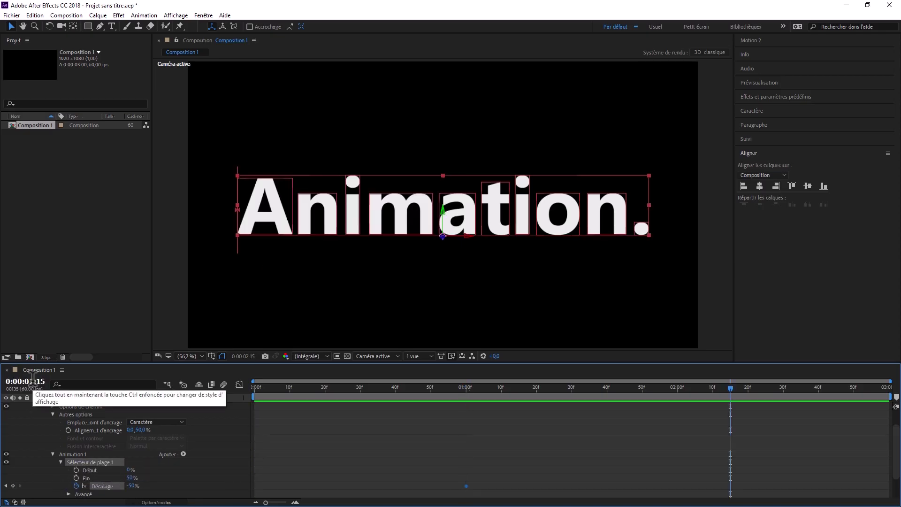
drag(132, 486, 243, 485)
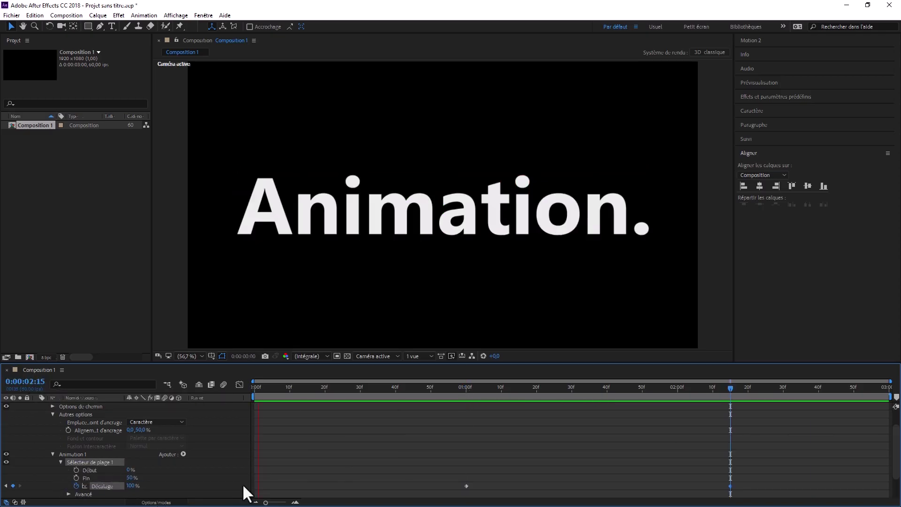
key(space)
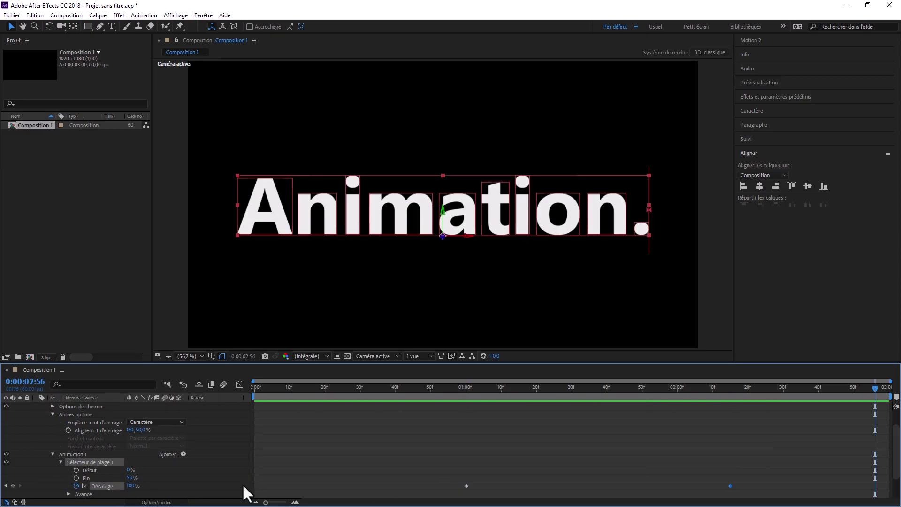
Set the scale selector's advanced Forme option to Dégradé du haut and preview the animation.
scroll(78, 469, down, 3)
click(68, 422)
click(145, 460)
click(161, 411)
key(space)
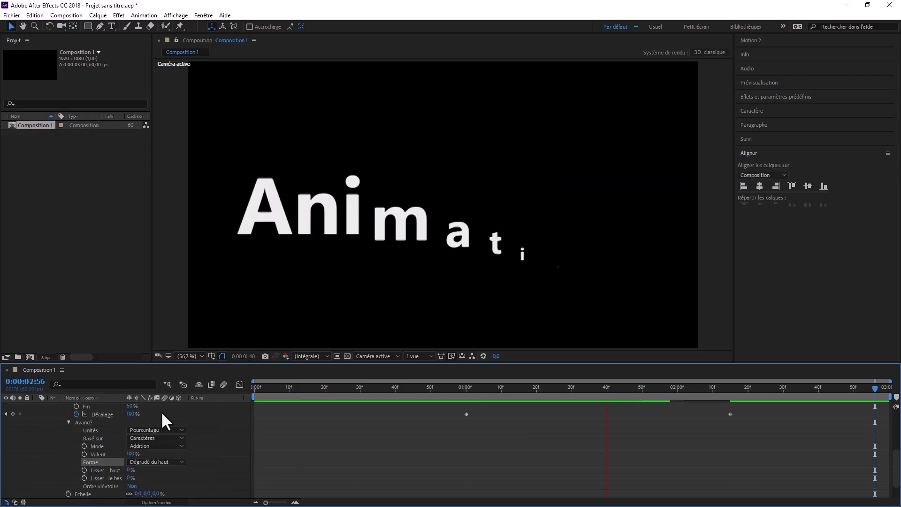
key(space)
Add a separate Position animator to the Animation. text layer.
scroll(81, 412, up, 5)
click(81, 414)
click(183, 414)
click(239, 247)
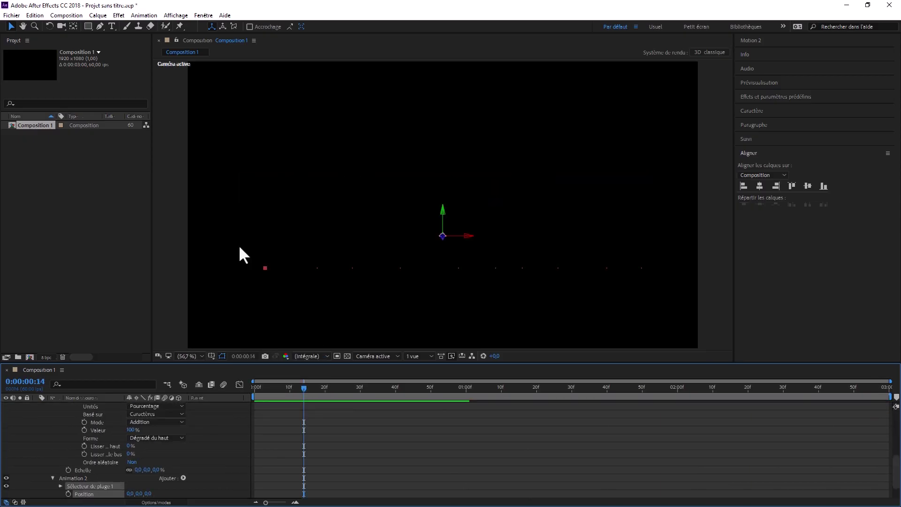
Set the second animator's Position to 0, -200, 100 and preview the animation.
scroll(141, 469, down, 2)
click(139, 470)
text(-200)
key(Tab)
text(100)
key(Return)
key(space)
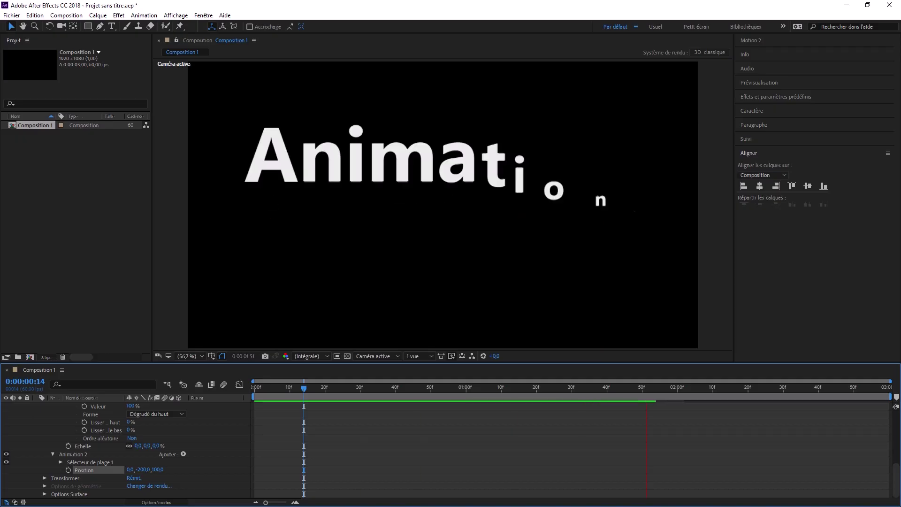
key(space)
Set the position selector's Décalage to -50 % and keyframe it at 0:00:01:00.
click(61, 462)
click(131, 486)
text(-50)
key(Return)
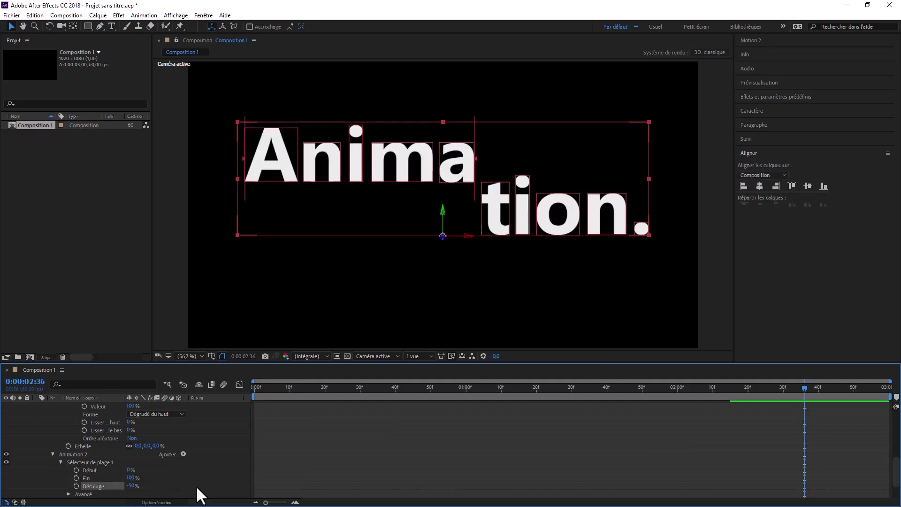
click(28, 381)
text(100)
key(Return)
click(76, 486)
Keyframe the position selector's Décalage at 100 % at 0:00:02:15.
click(34, 380)
text(215)
click(131, 486)
text(100)
key(Return)
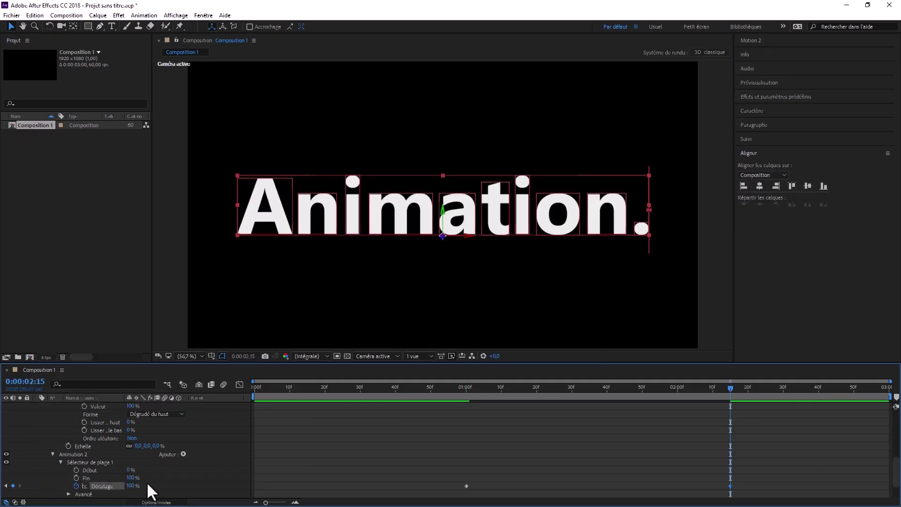
Set the position selector's Forme to Lisse with its low smoothing at 50 %, and preview the result.
scroll(146, 481, down, 1)
click(69, 462)
scroll(94, 461, down, 1)
click(148, 462)
click(146, 454)
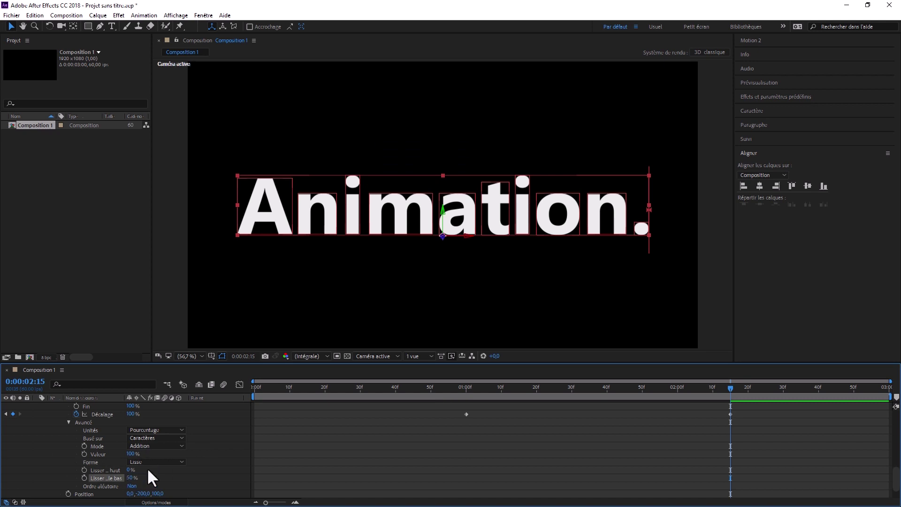
key(space)
key(space)
Apply easing to the final Décalage keyframes of both animators at 0:00:02:15.
click(69, 422)
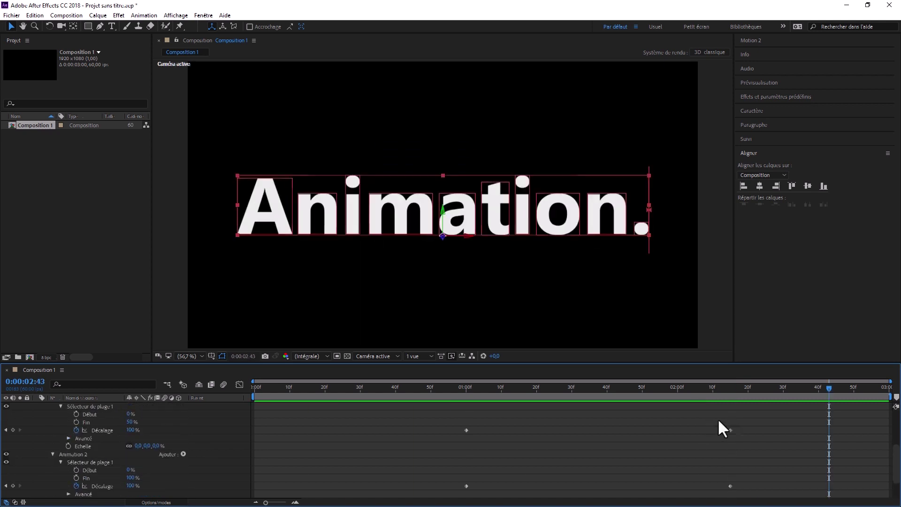
drag(718, 426, 748, 499)
right_click(729, 430)
mouse_move(759, 423)
click(693, 406)
Display the Décalage speed graph and extend the incoming ease handle of the final keyframes to an earlier time.
key(shift+F3)
click(465, 491)
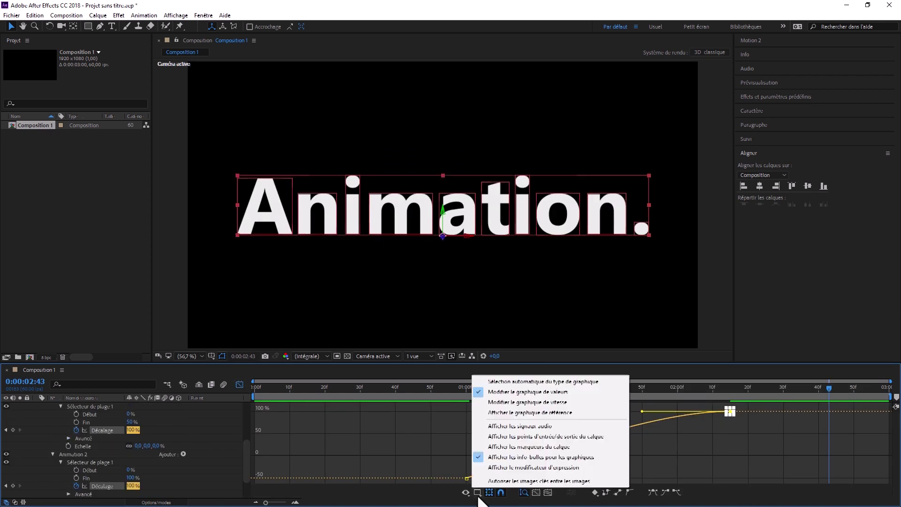
click(498, 402)
key(space)
drag(646, 474, 616, 472)
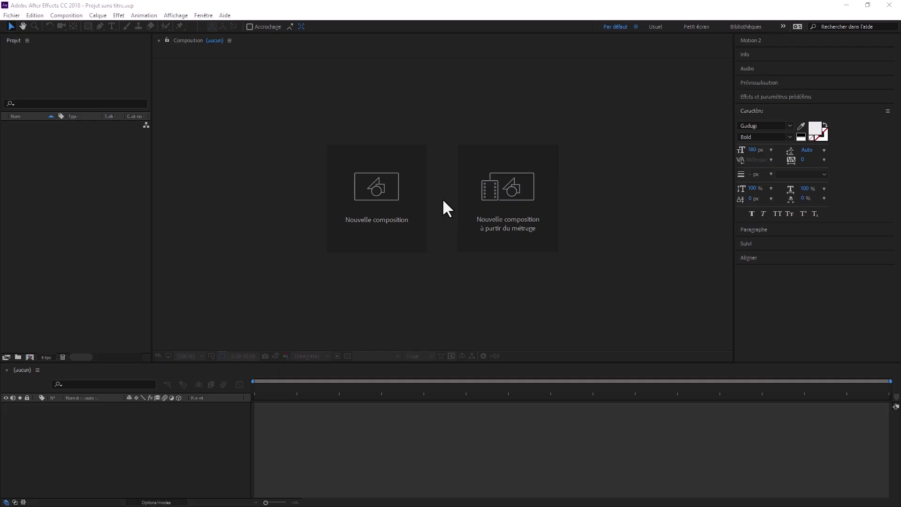
Create a new 1920 × 1080 composition at 60 frames per second with a 3-second duration.
click(388, 205)
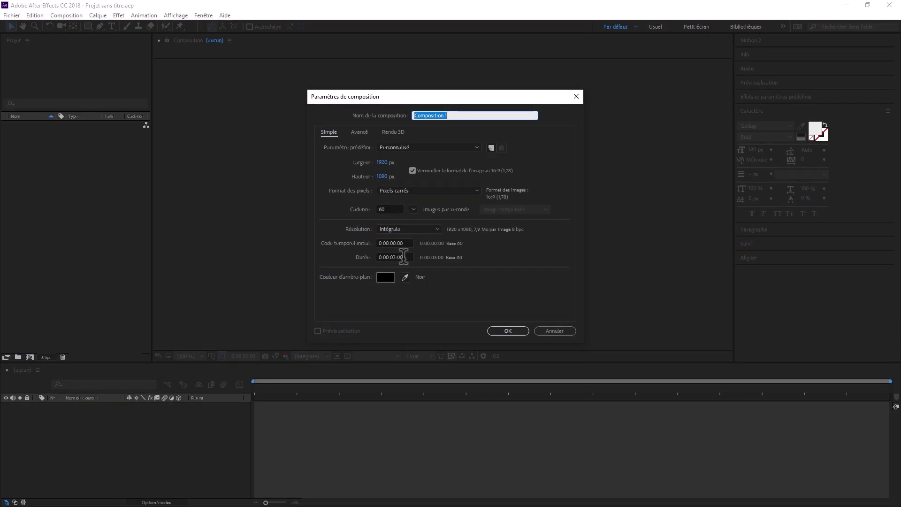
click(507, 331)
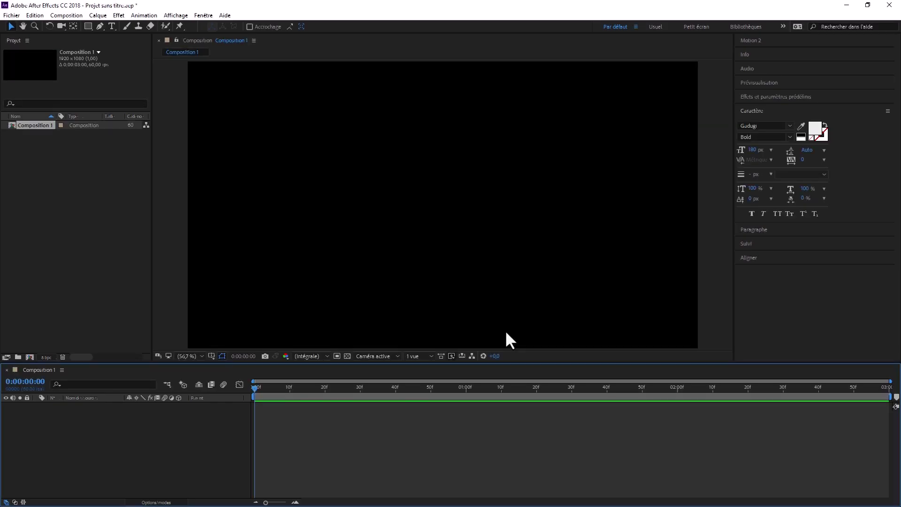
Add a text layer reading "Animation." at a font size of 300 px.
click(112, 27)
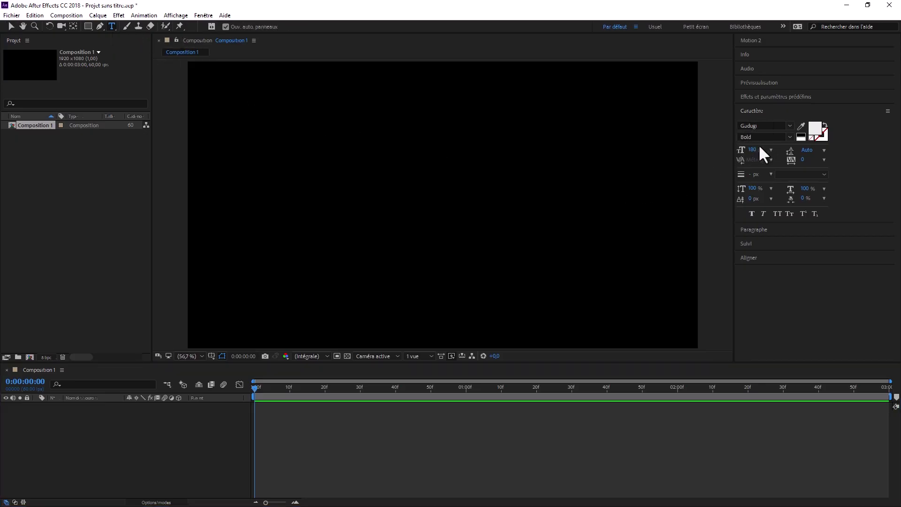
click(752, 150)
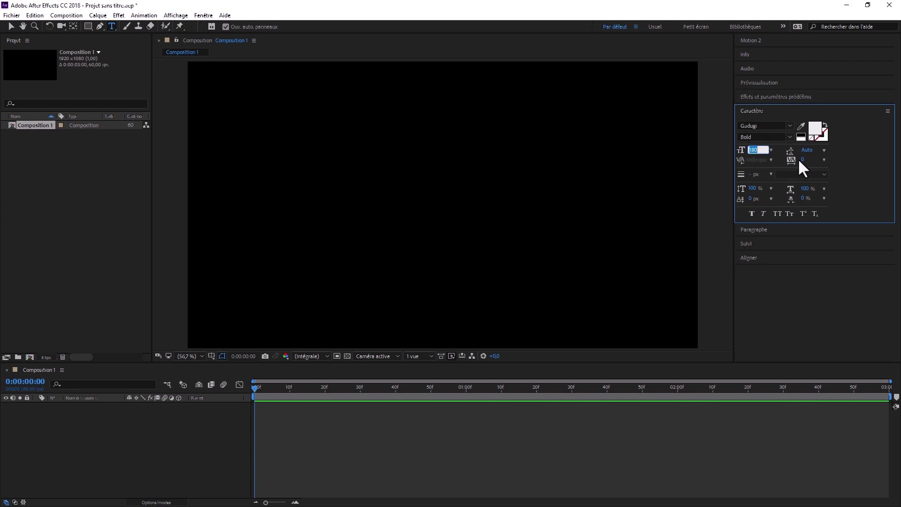
text(300)
click(383, 186)
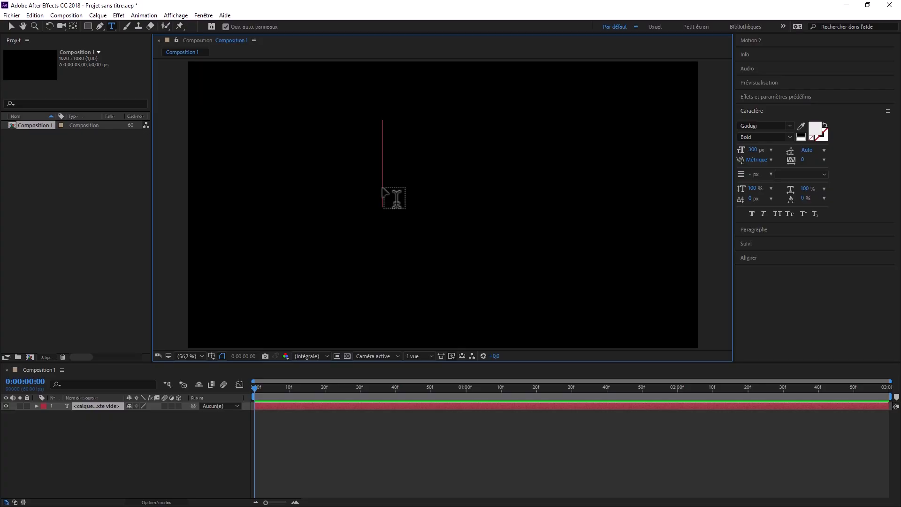
text(Anima)
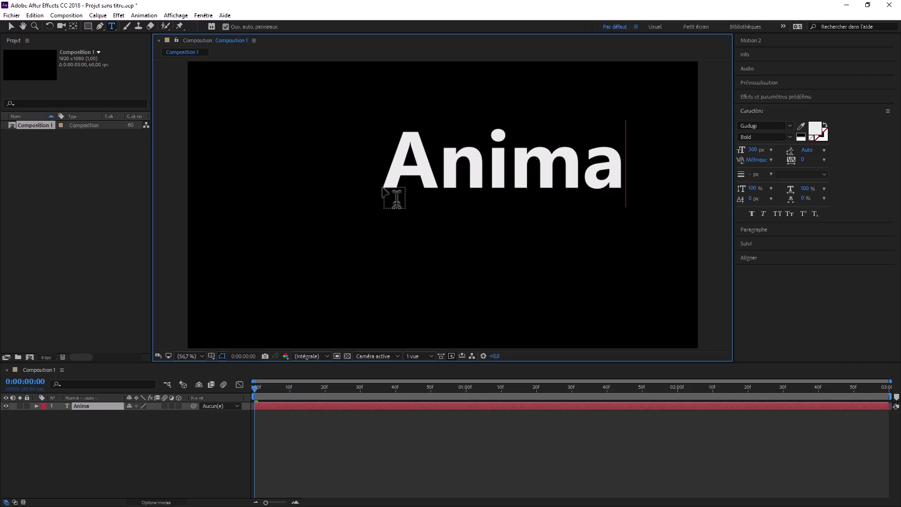
text(tion.)
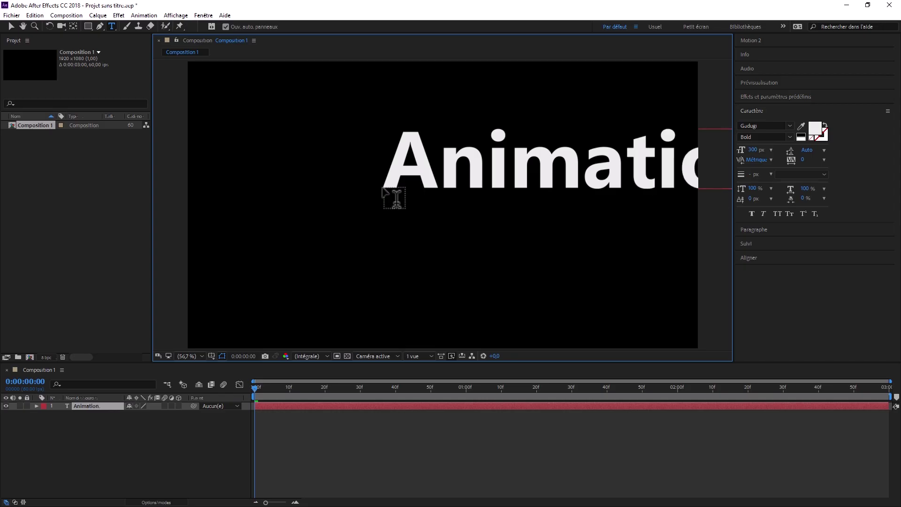
Centre the Animation. text horizontally and vertically in the composition.
click(764, 257)
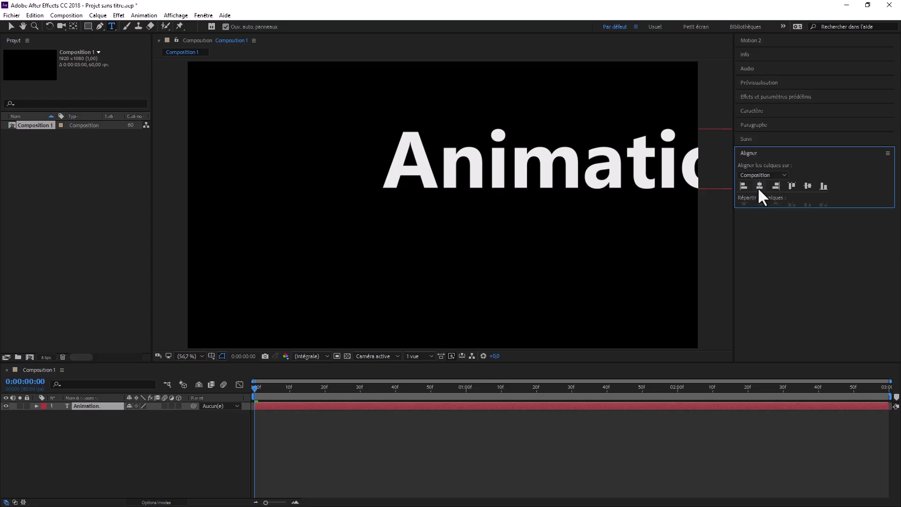
click(758, 186)
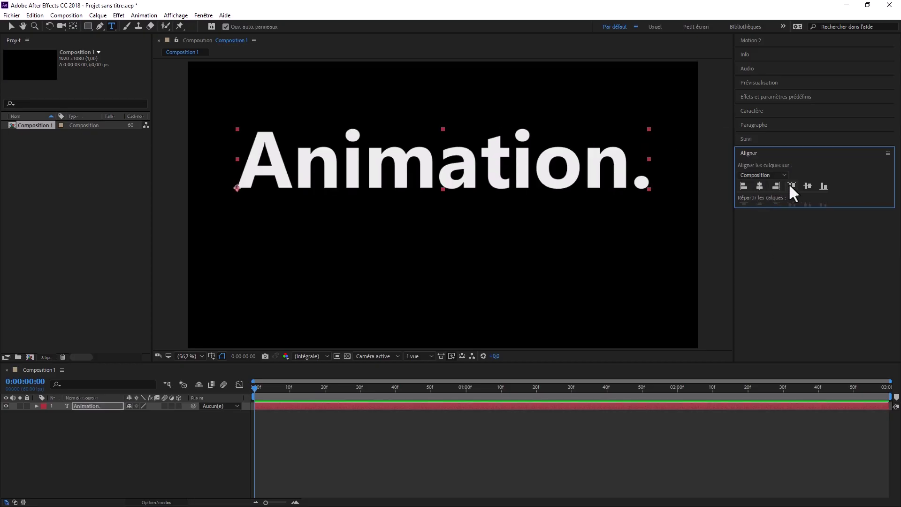
click(806, 186)
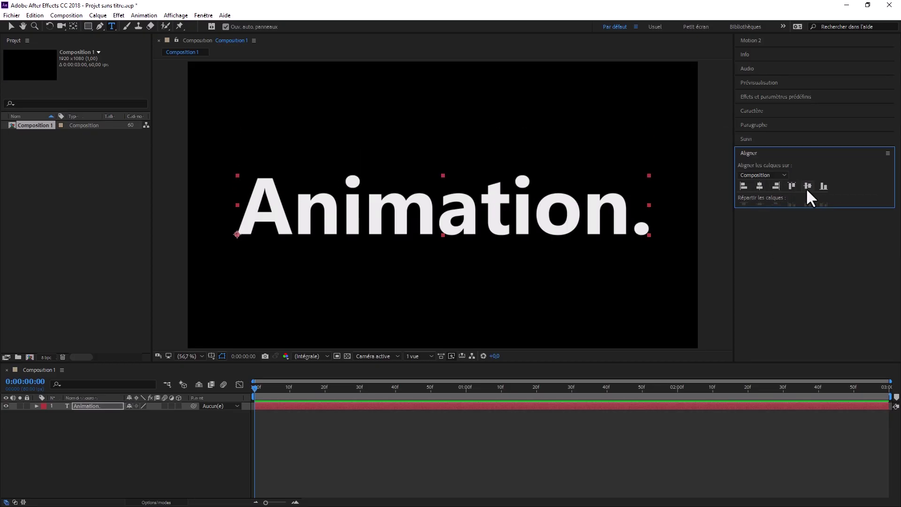
Move the text layer's anchor point to the bottom centre of the word and return to the Selection tool.
click(73, 26)
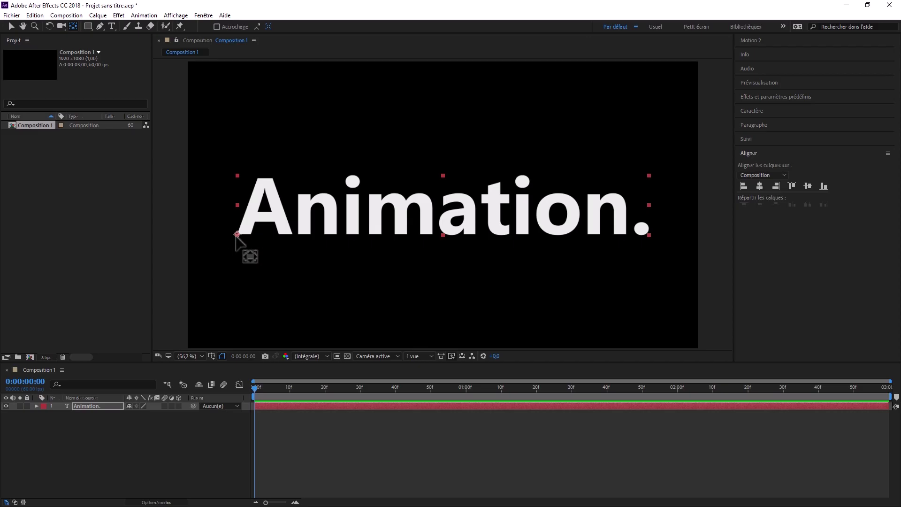
drag(237, 233, 441, 235)
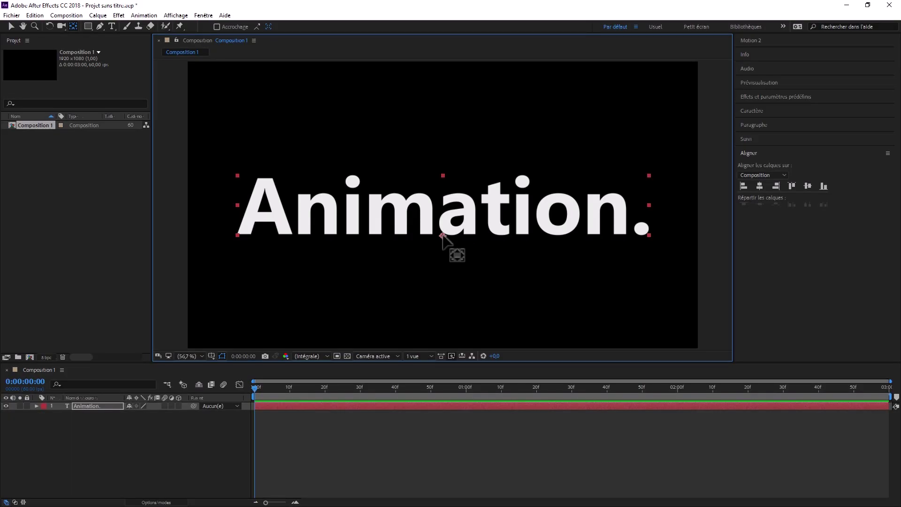
click(11, 26)
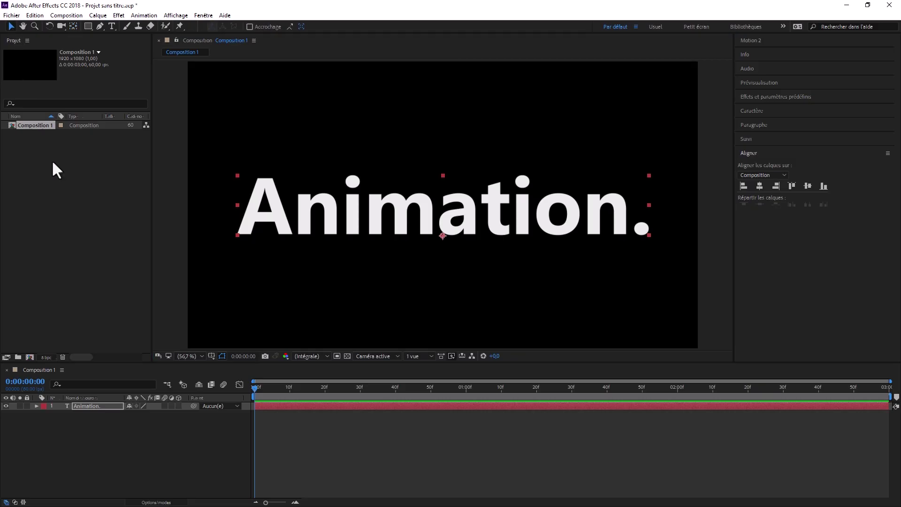
Enable per-character 3D (Activer la 3D par caractère) on the Animation. text layer.
click(37, 406)
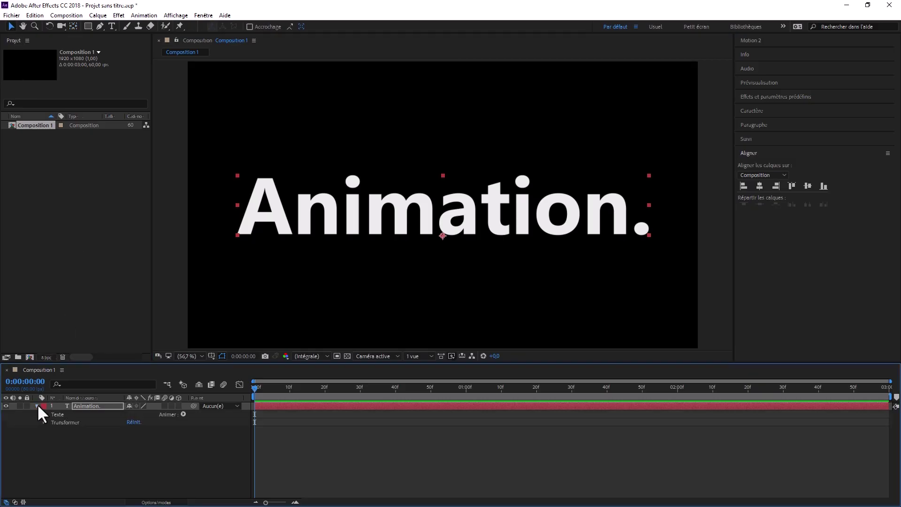
click(69, 416)
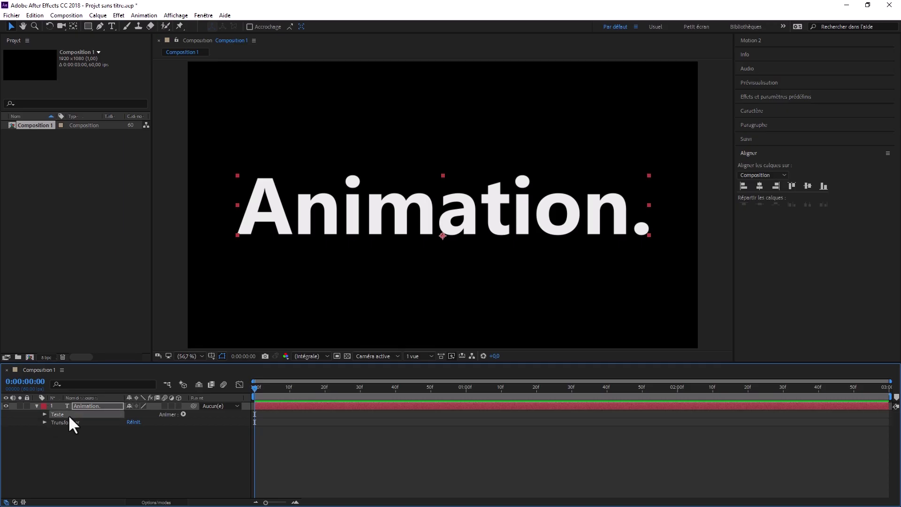
click(183, 413)
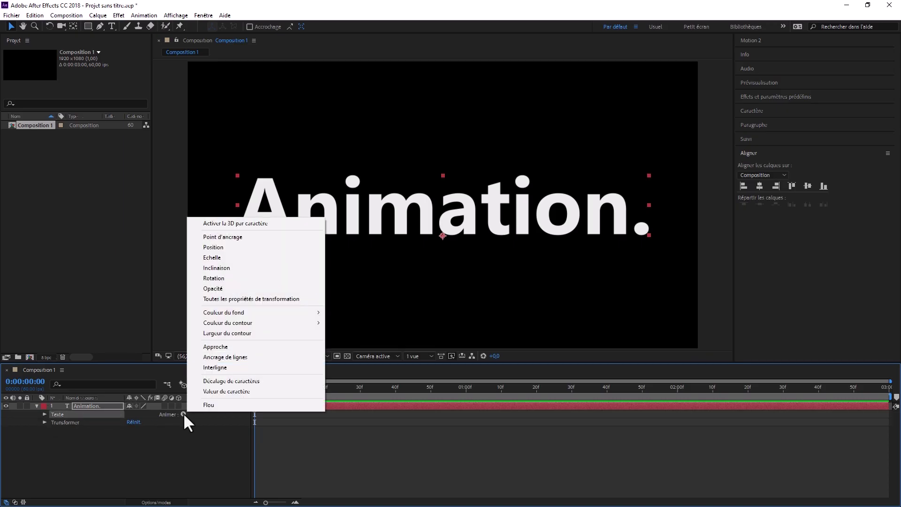
click(229, 224)
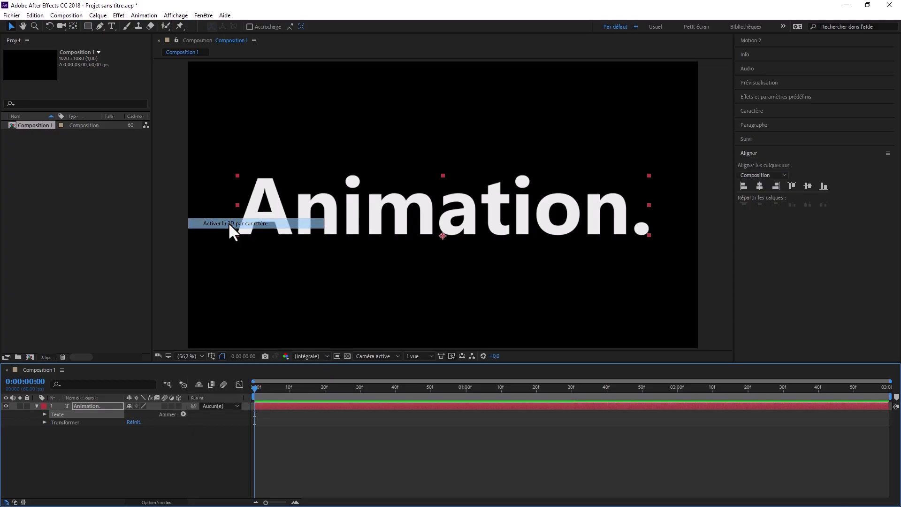
Set the vertical anchor point alignment to 50 % in the text layer's Autres options.
click(45, 414)
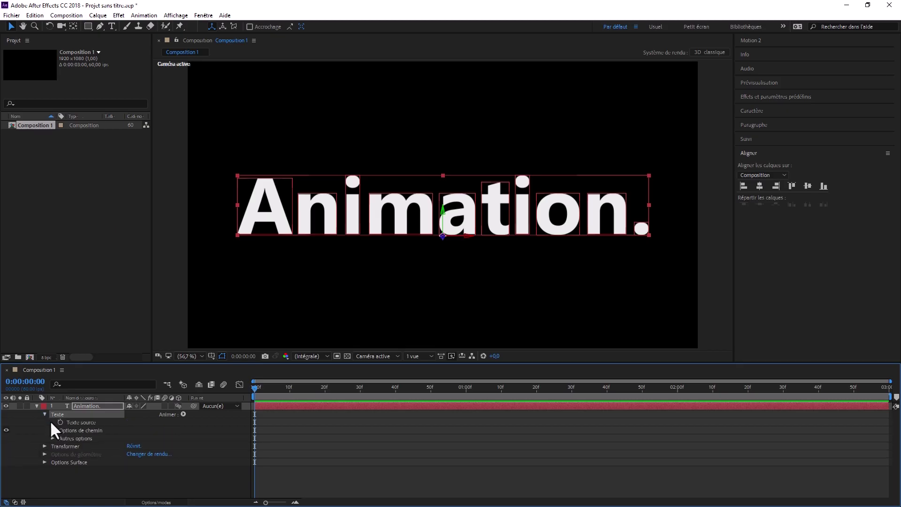
click(51, 438)
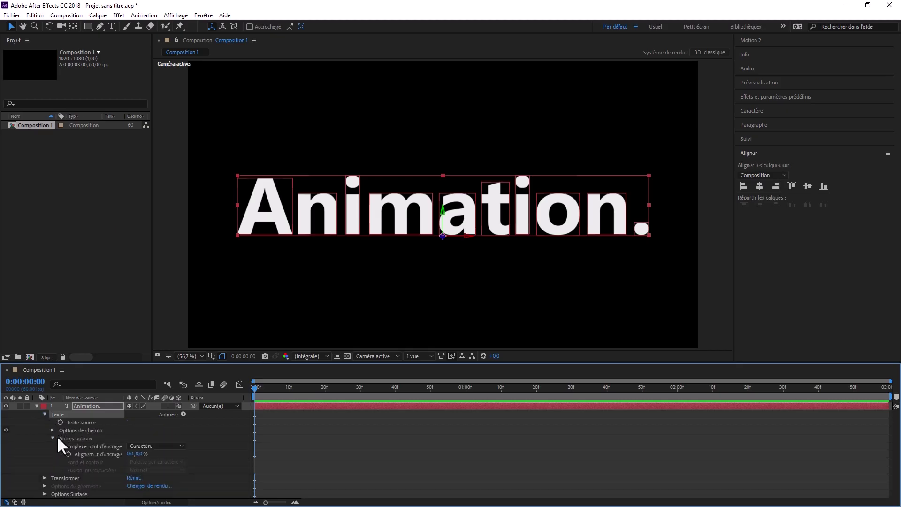
click(138, 454)
text(50)
key(Return)
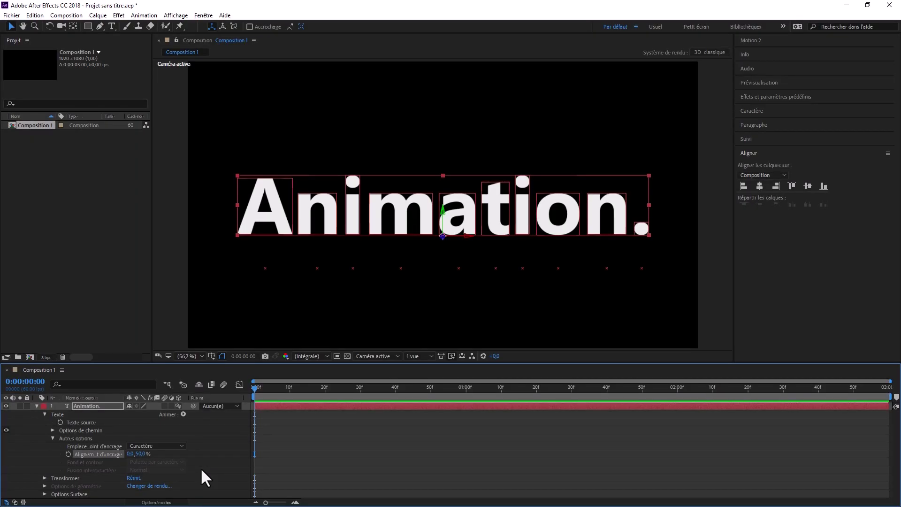
Add a scale (Echelle) text animator to the Animation. layer and set its scale to 0 % on all axes.
click(60, 413)
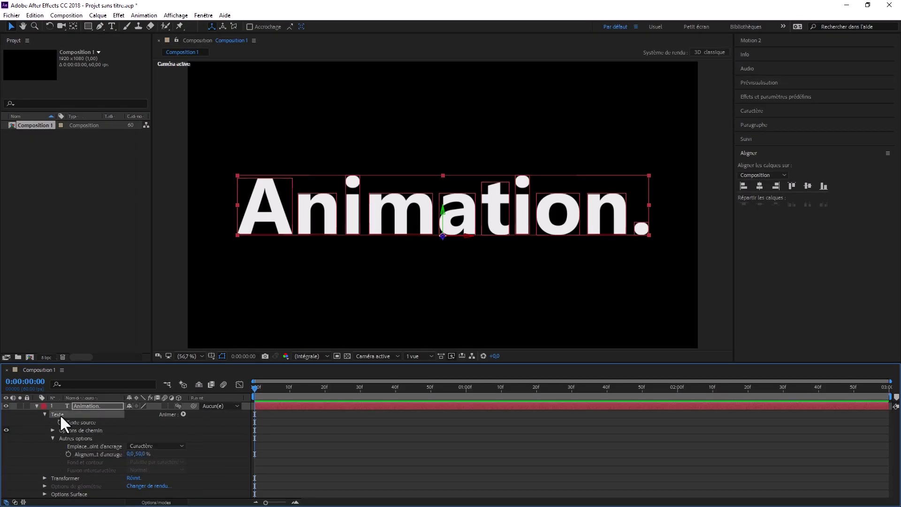
click(183, 414)
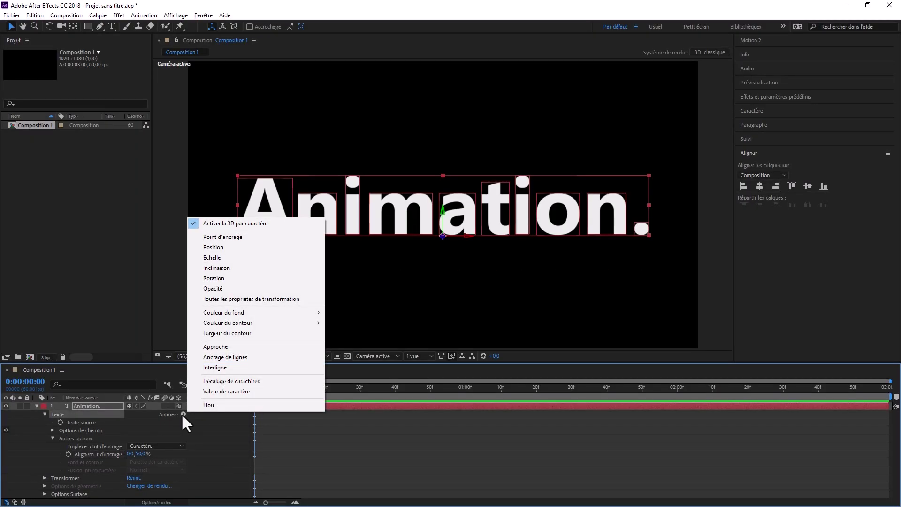
click(211, 258)
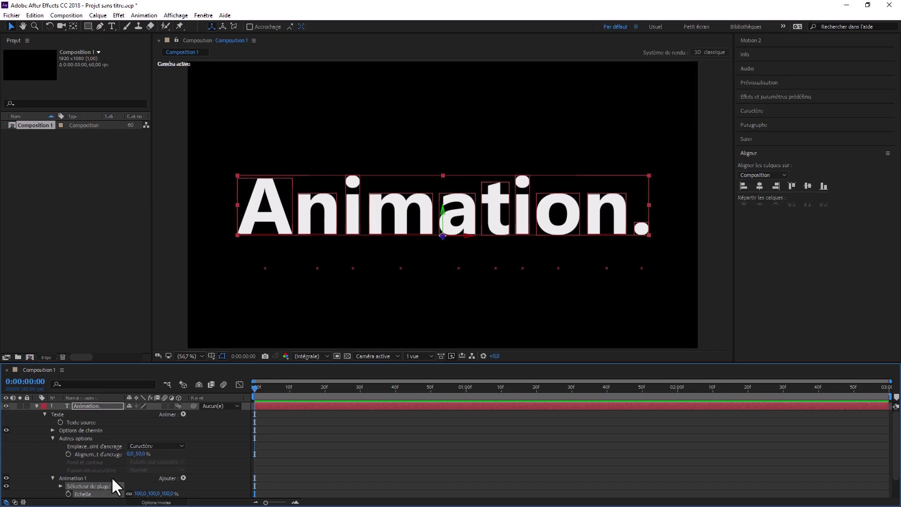
scroll(113, 480, down, 1)
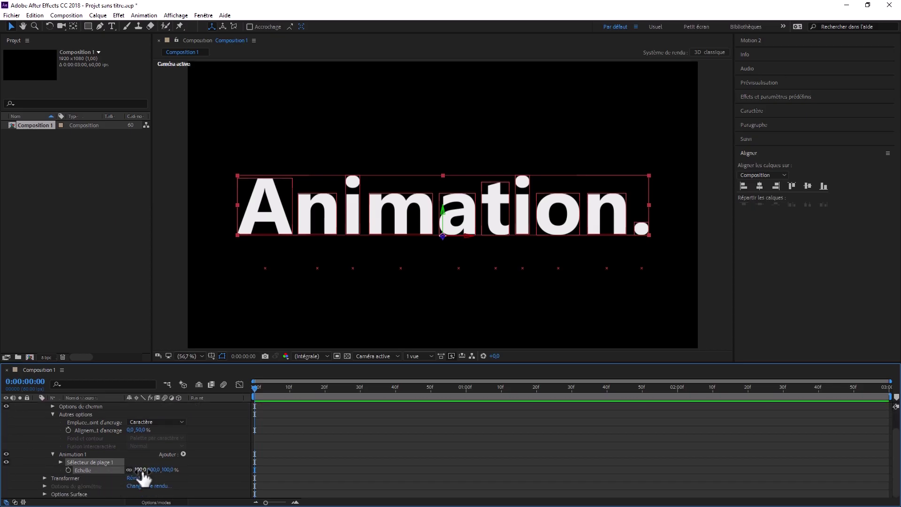
click(142, 469)
text(0)
key(Return)
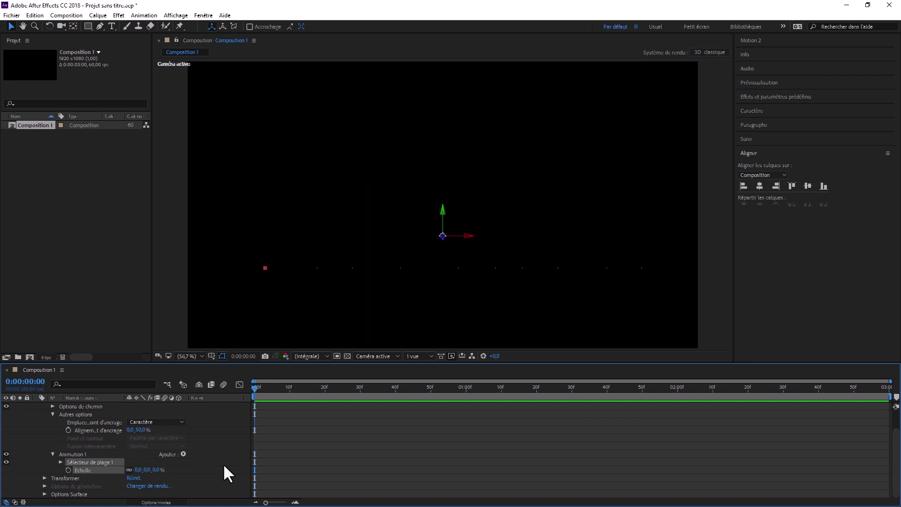
Set the end (Fin) of the scale animator's range selector to 50 %.
click(60, 461)
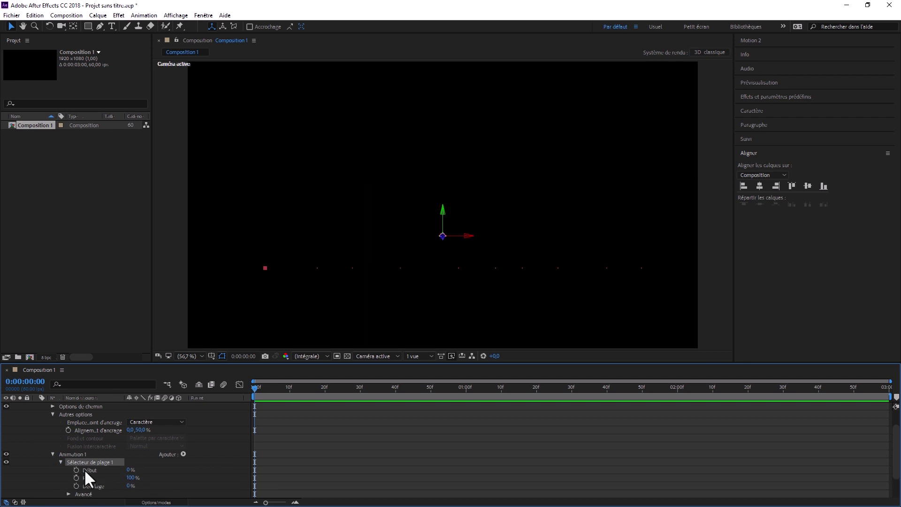
click(131, 478)
key(Return)
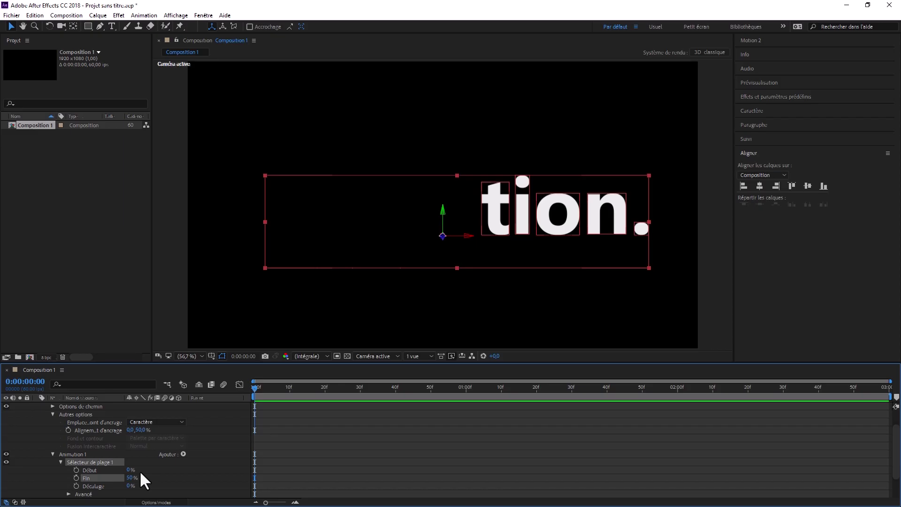
Keyframe the scale range selector's offset (Décalage) at -50 % at 0:00:01:00.
click(29, 381)
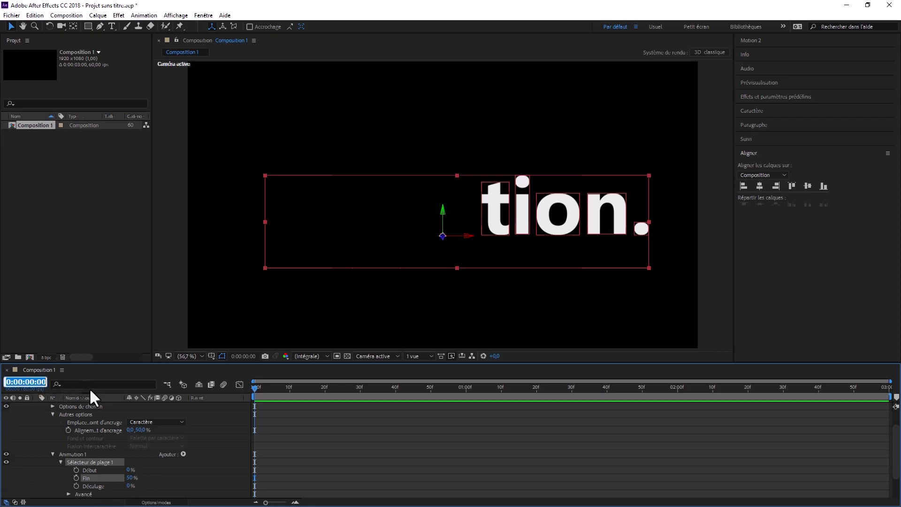
text(100)
key(Return)
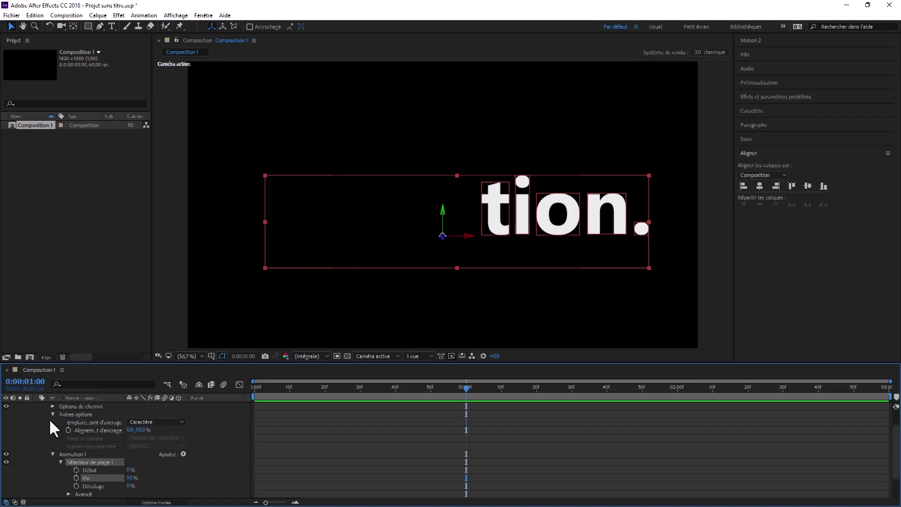
click(75, 485)
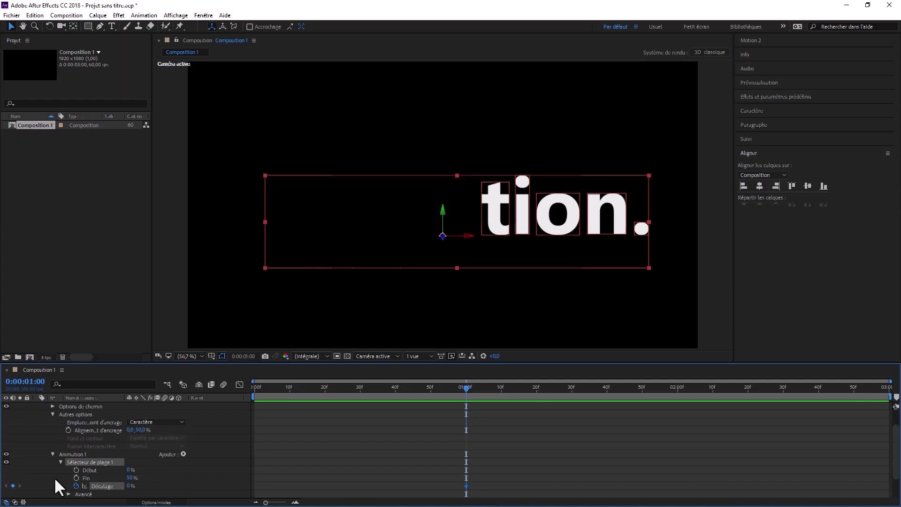
click(131, 487)
text(-50)
key(Return)
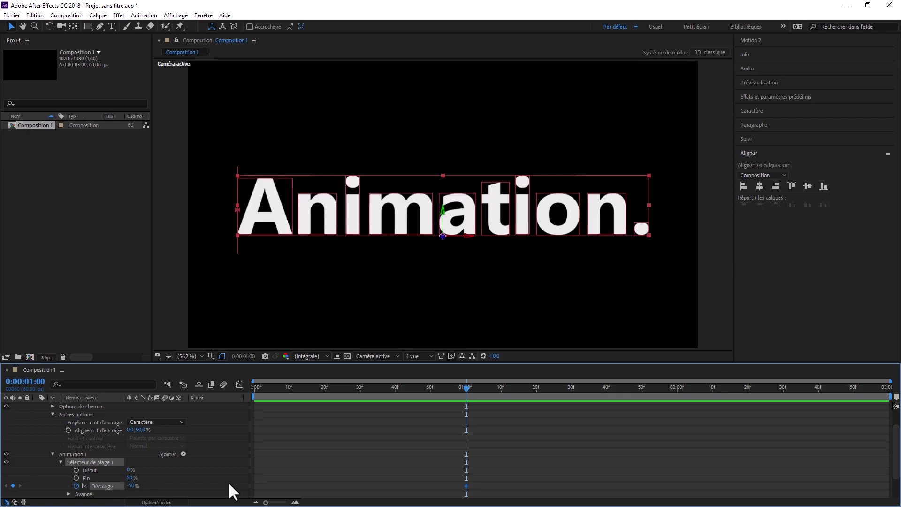
Keyframe the scale range selector's offset (Décalage) at 100 % at 0:00:02:15 and preview the animation.
click(34, 380)
text(2:)
text(15)
key(Return)
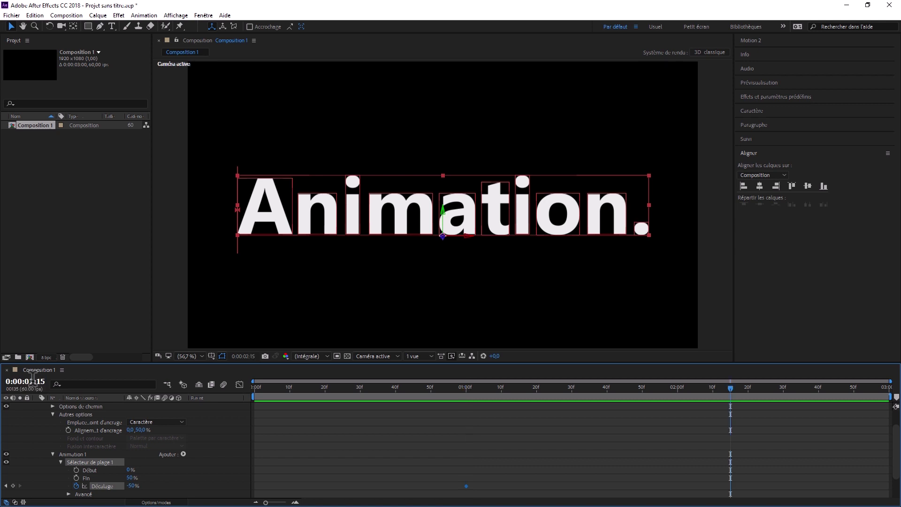
click(133, 485)
text(100)
key(Return)
key(space)
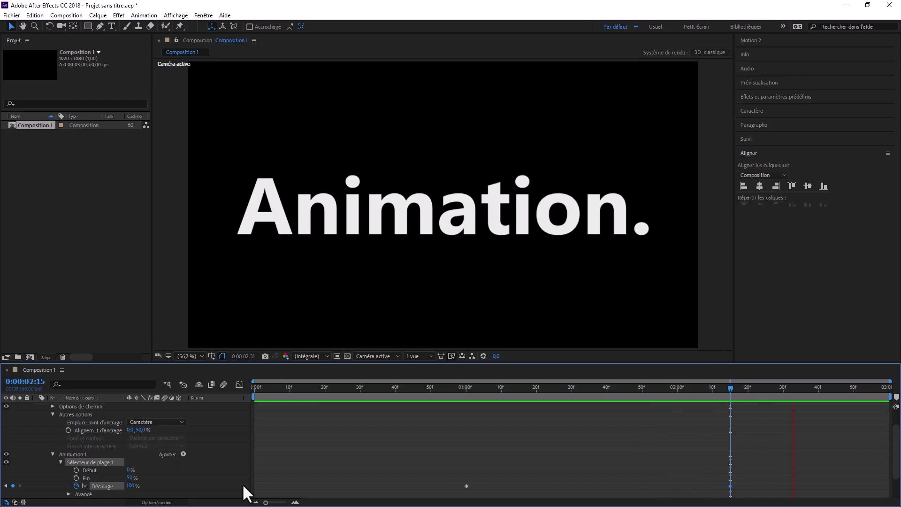
key(space)
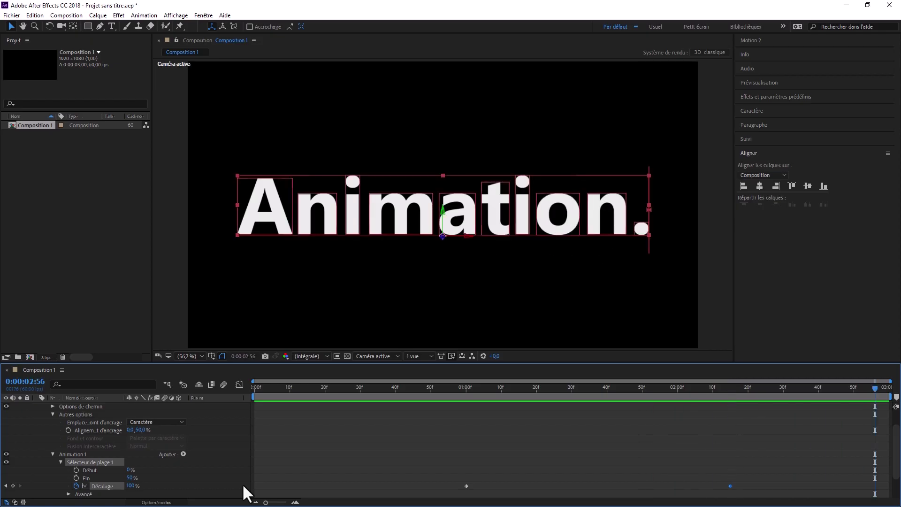
Set the scale range selector's advanced shape (Forme) to Dégradé du haut and preview the animation.
click(68, 493)
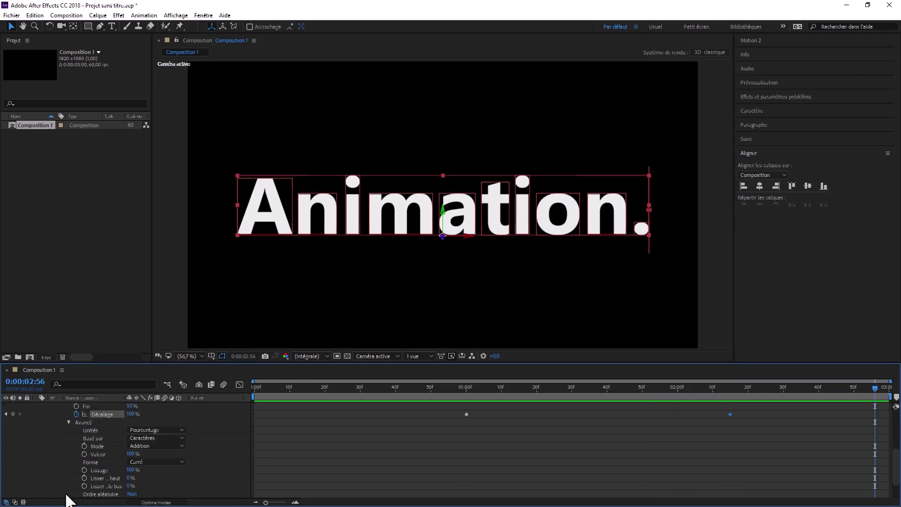
click(146, 461)
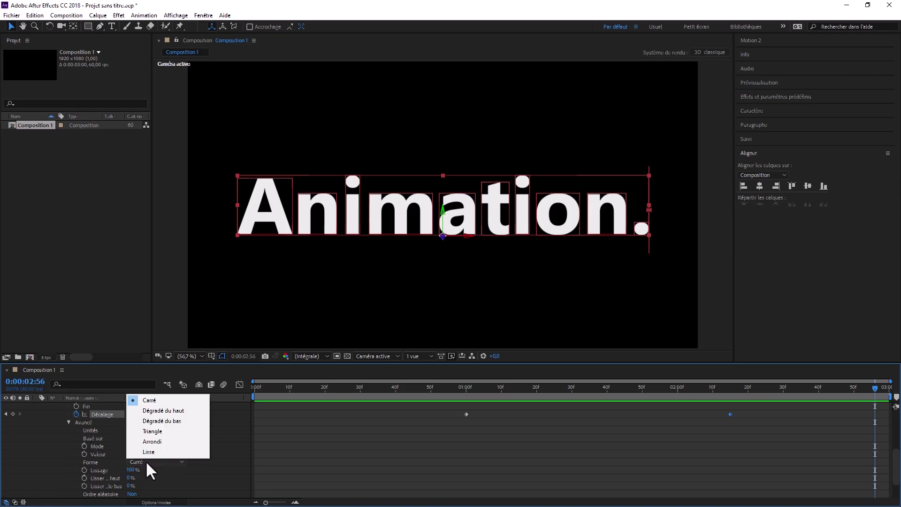
click(161, 411)
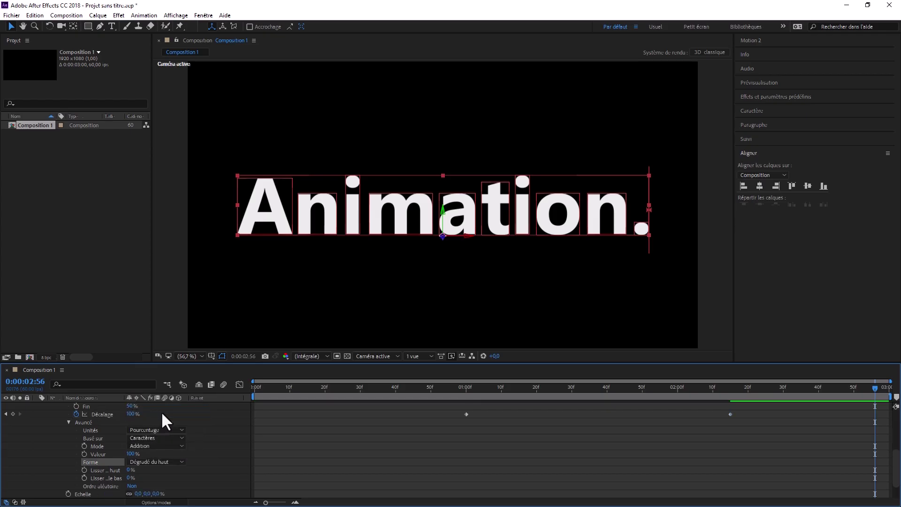
key(space)
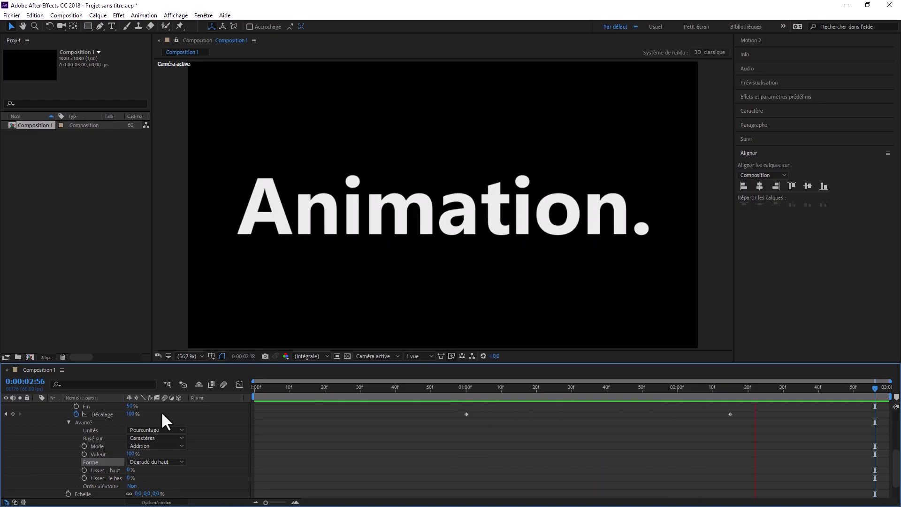
key(space)
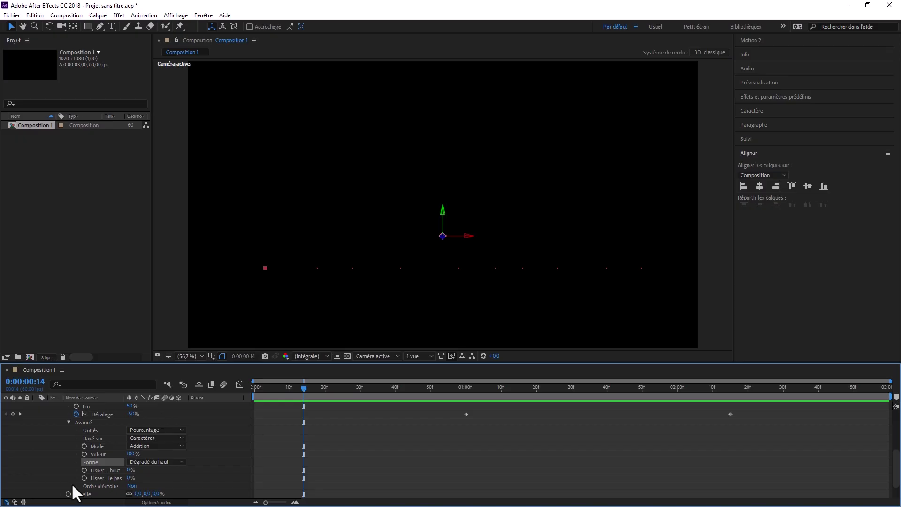
Add a separate Position text animator to the Animation. layer's Texte properties.
scroll(106, 409, up, 3)
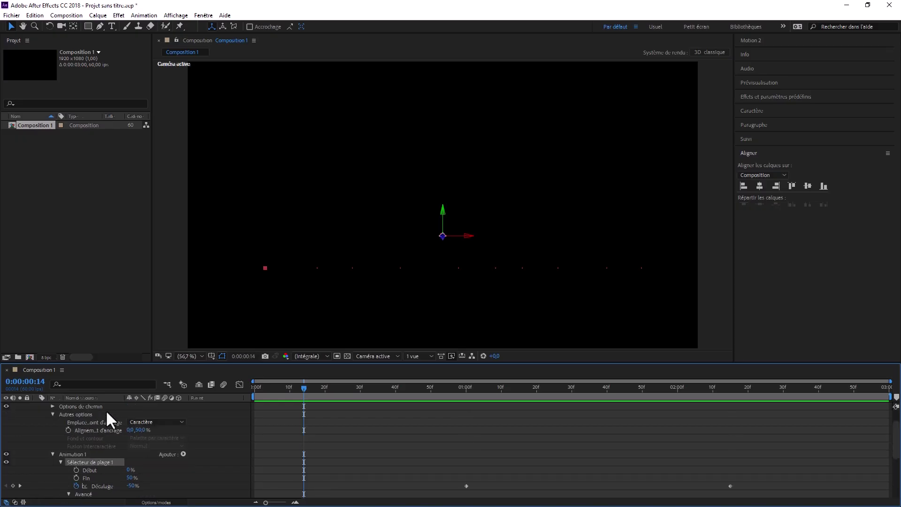
scroll(105, 410, up, 1)
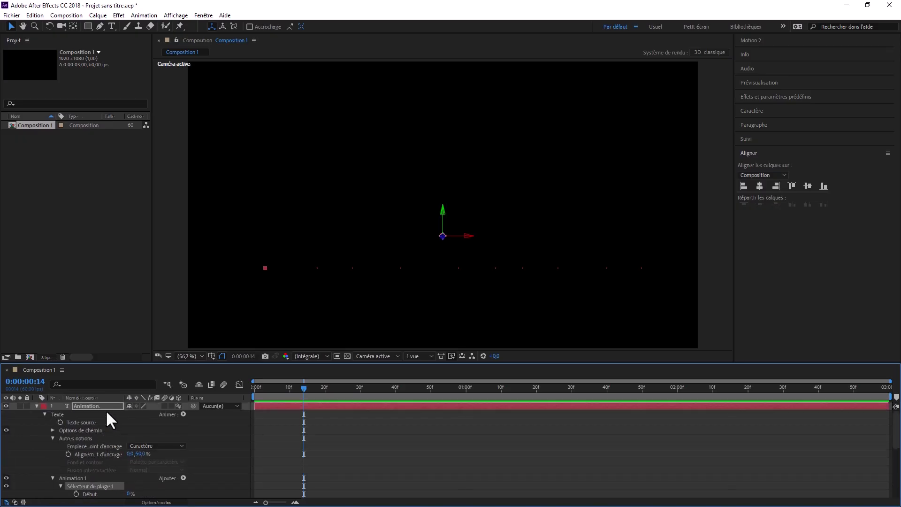
click(71, 413)
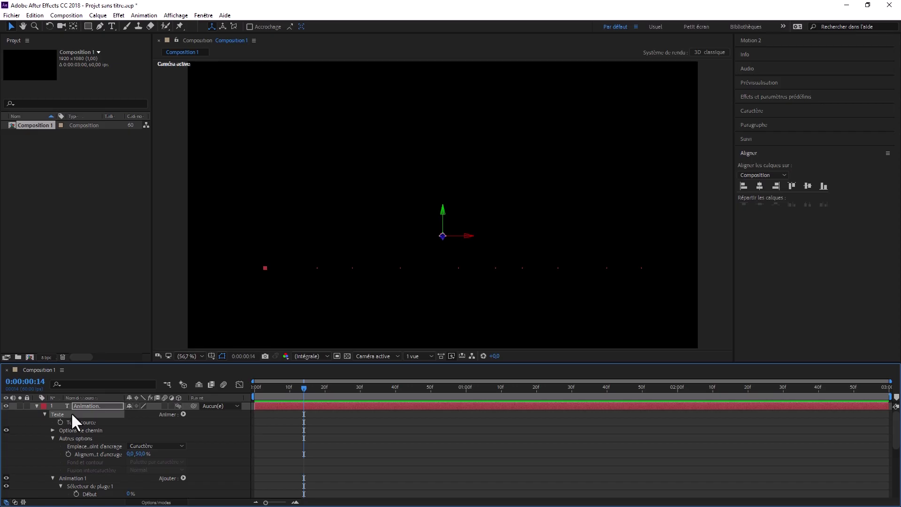
click(183, 414)
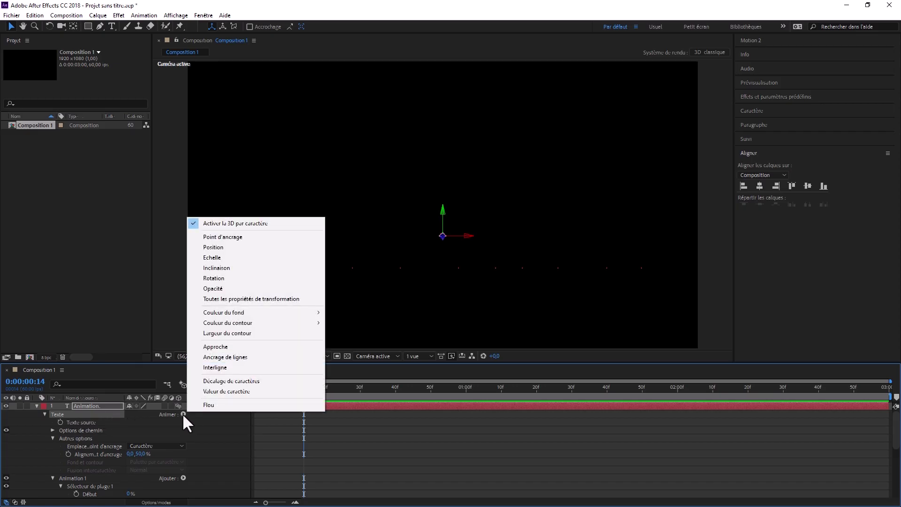
click(238, 246)
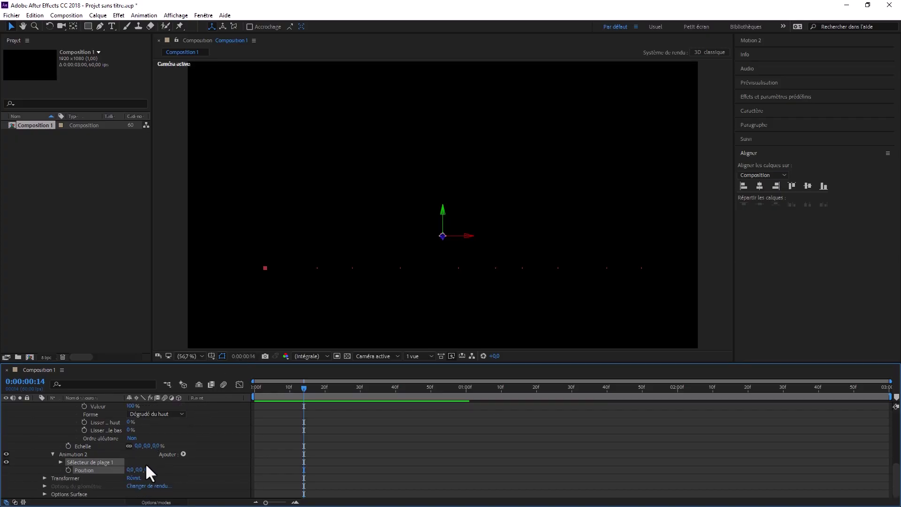
Set the new animator's Position to 0, -200, 100 and preview the result.
scroll(144, 464, down, 1)
click(141, 469)
text(-200)
click(159, 468)
click(158, 469)
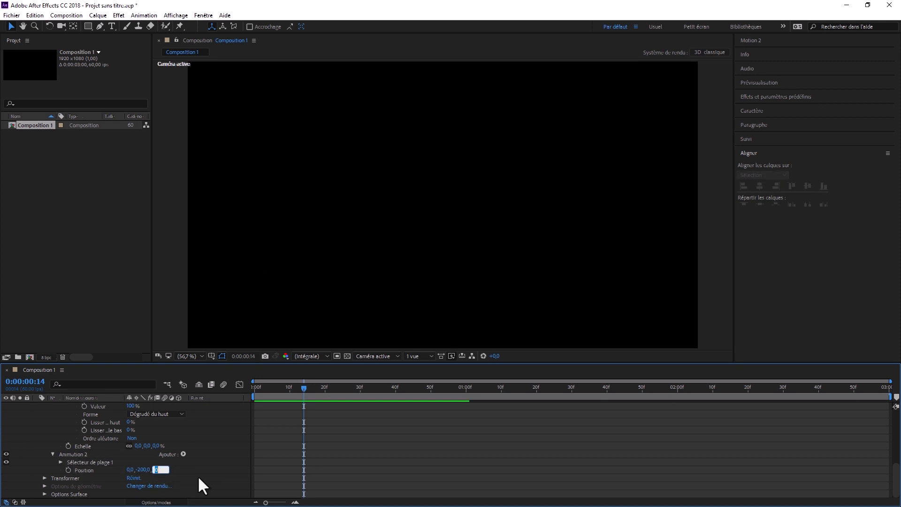
text(100)
key(Return)
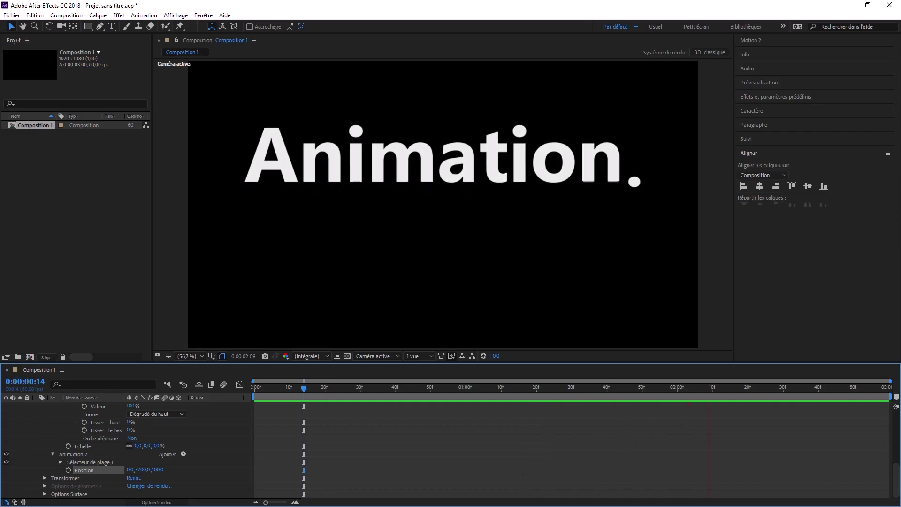
key(space)
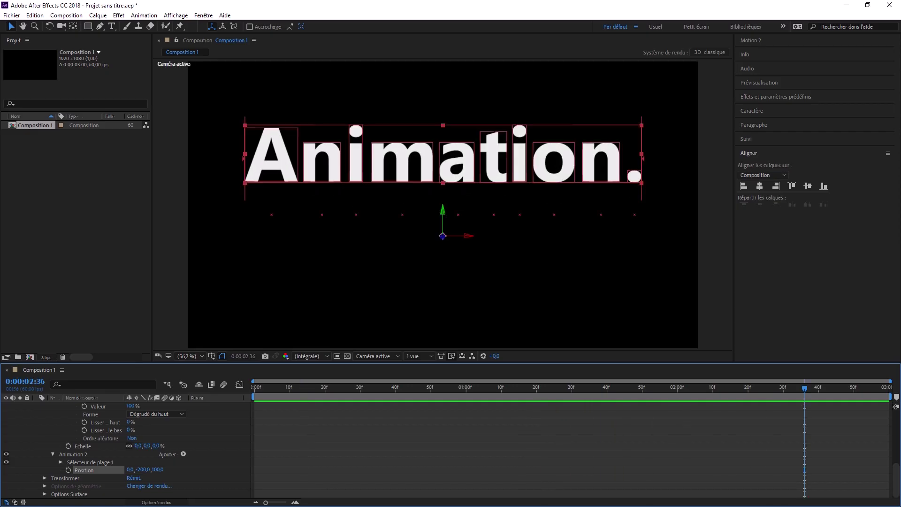
Set the position range selector's offset (Décalage) to -50 % and keyframe it at 0:00:01:00.
click(58, 461)
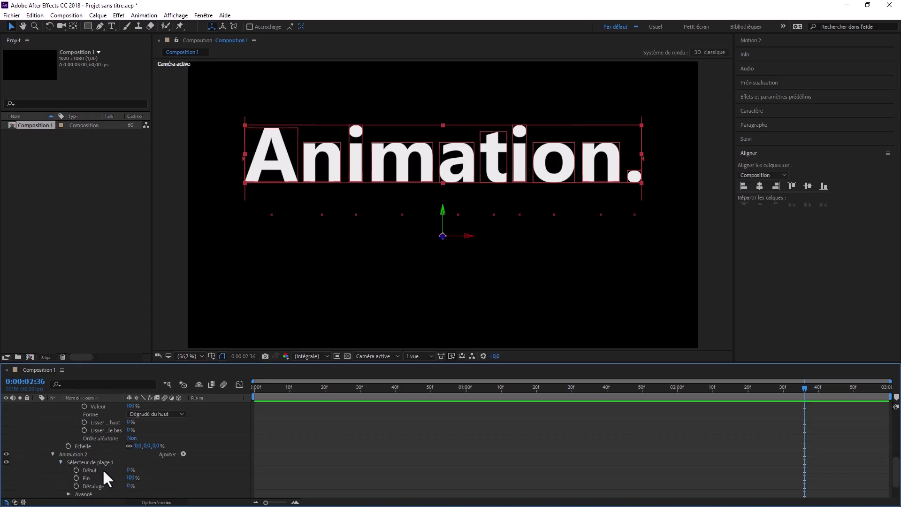
drag(129, 486, 129, 487)
click(127, 486)
text(-50)
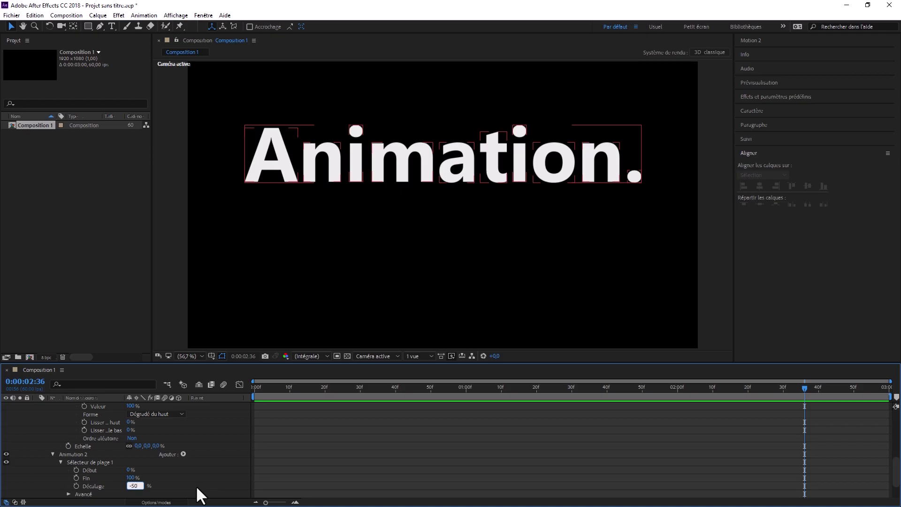
key(Return)
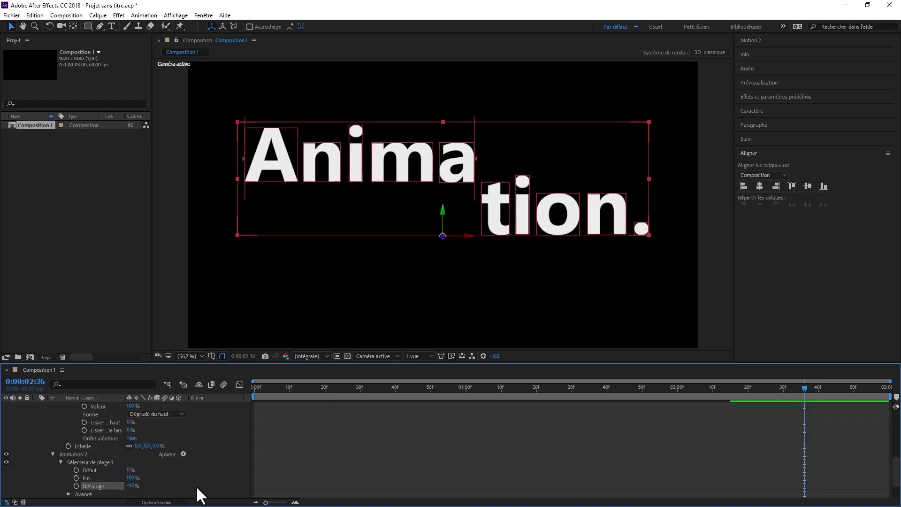
click(32, 382)
text(100)
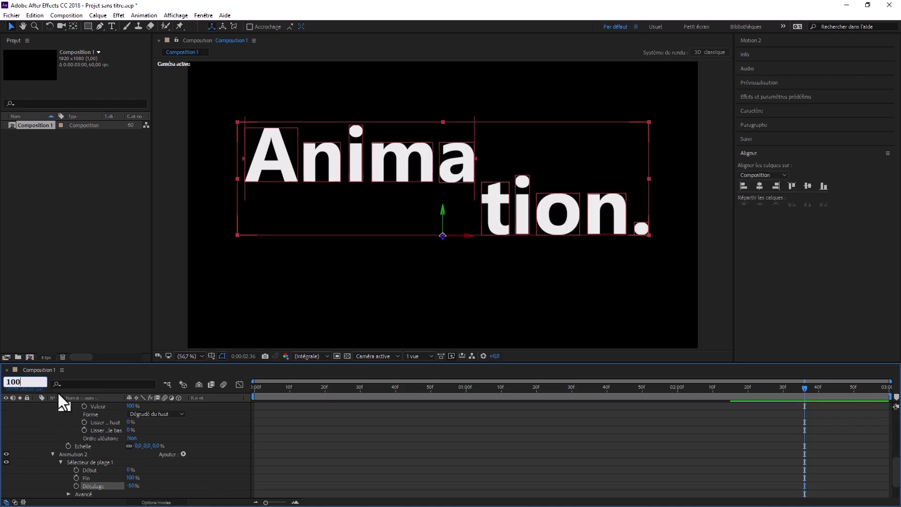
key(Return)
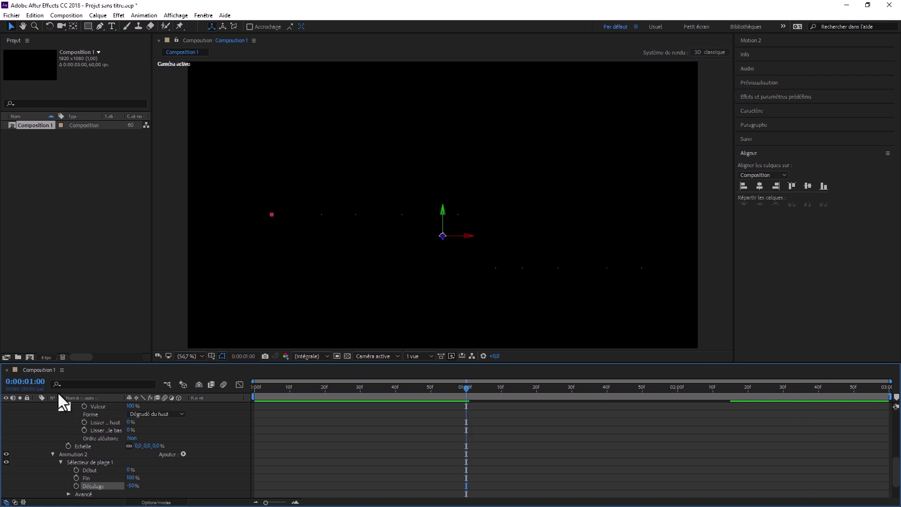
click(76, 486)
Keyframe the position range selector's offset (Décalage) at 100 % at 0:00:02:15.
click(38, 385)
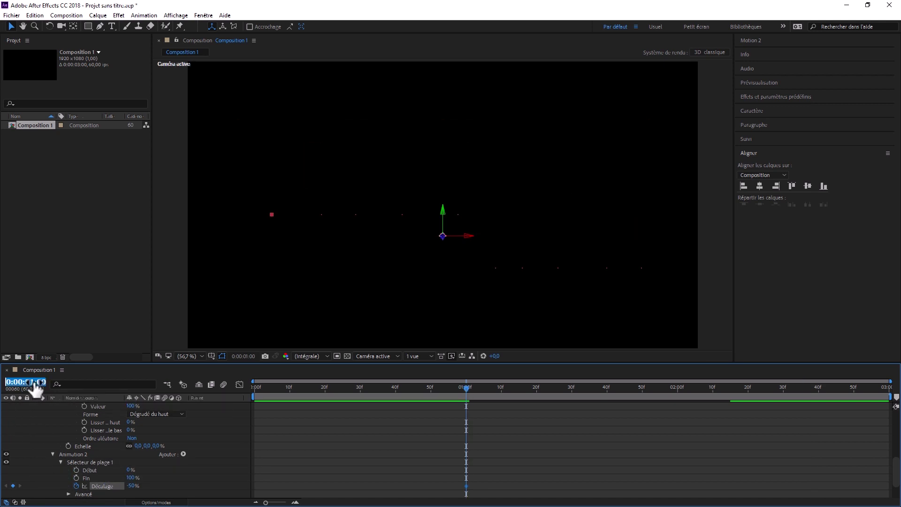
text(2:1)
text(5)
key(Return)
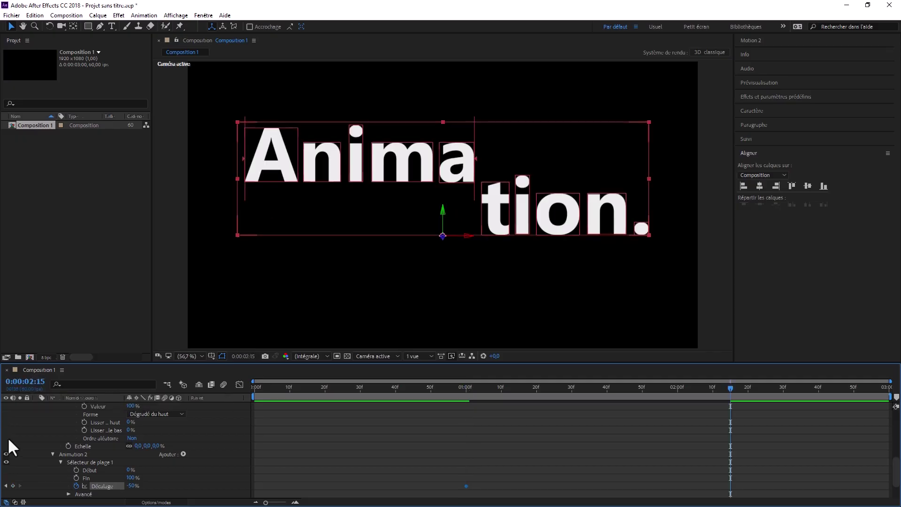
click(135, 486)
key(Return)
scroll(170, 469, down, 1)
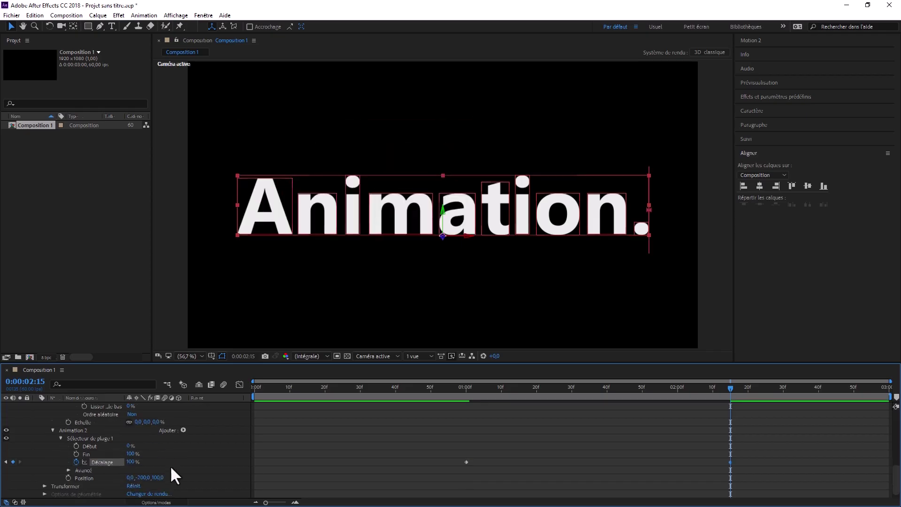
Set the shape (Forme) of the position animator's range selector to Lisse in its advanced settings.
scroll(170, 466, down, 1)
click(69, 462)
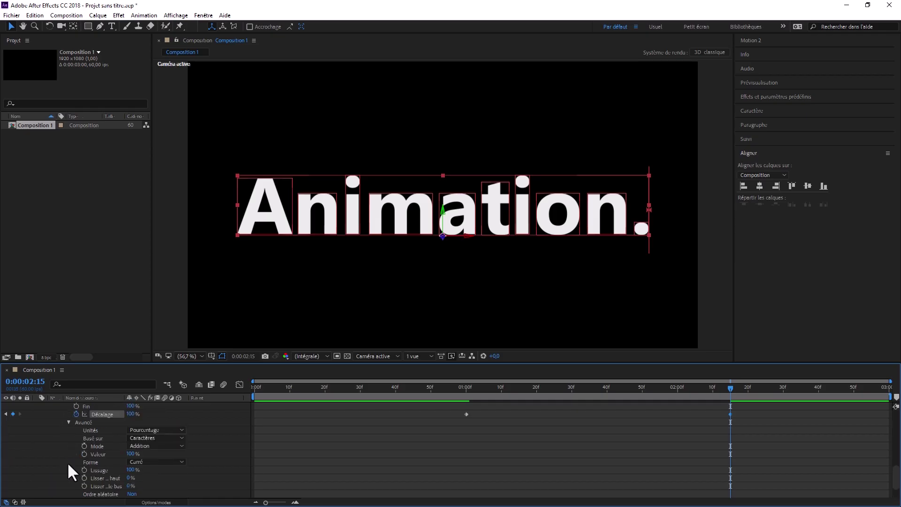
click(141, 462)
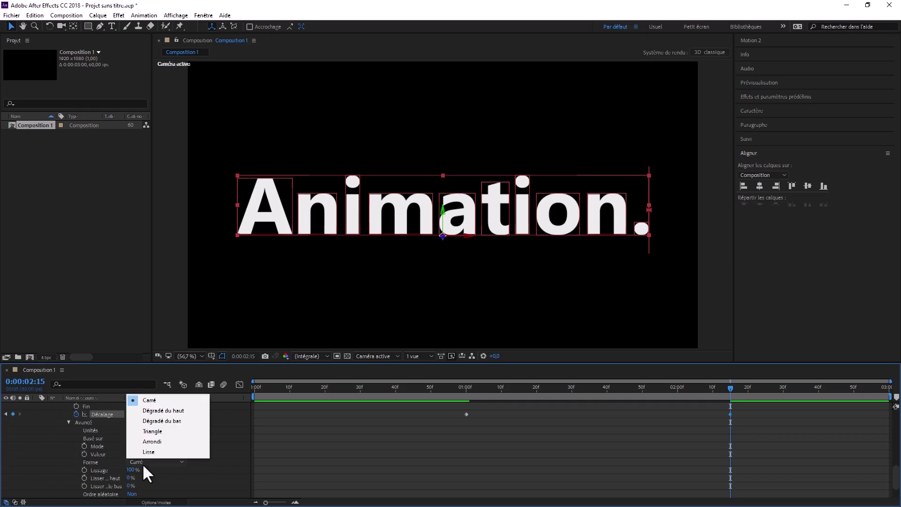
click(148, 453)
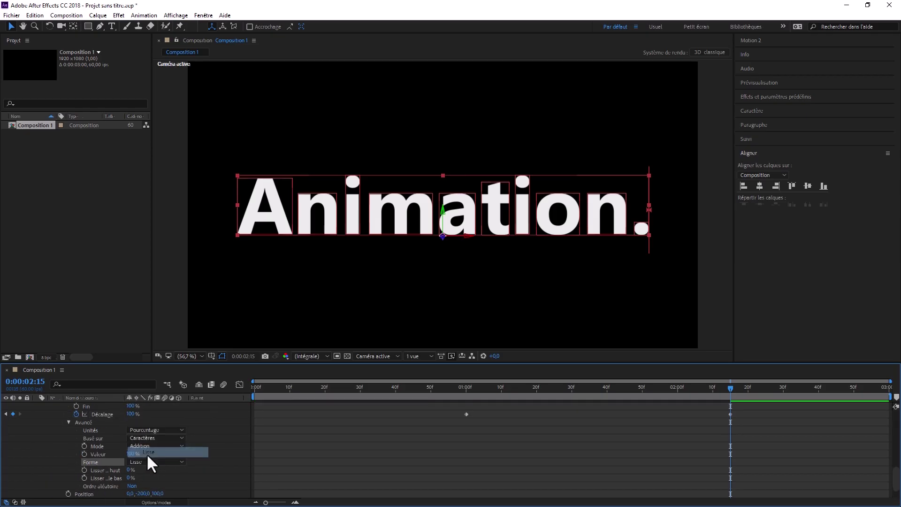
Set the position range selector's low easing (Lisser vers le bas) to 50 % and preview the animation.
click(129, 477)
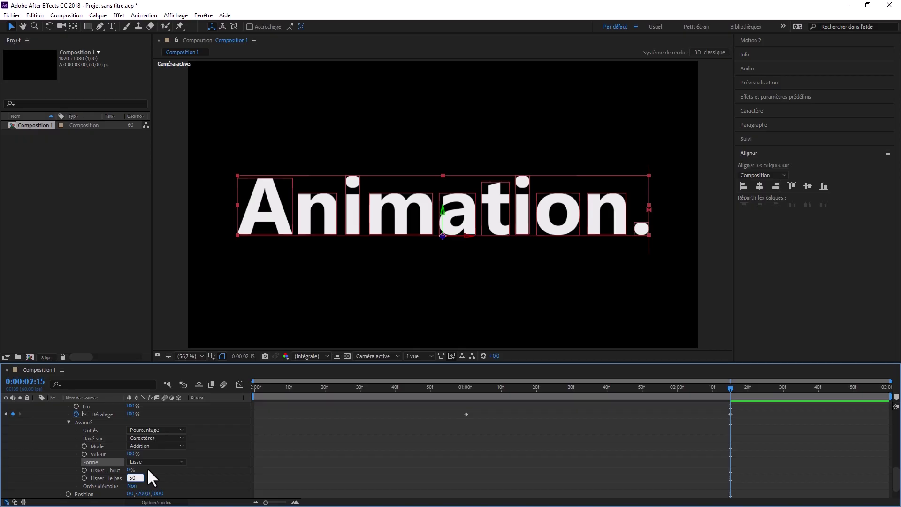
text(50)
key(Return)
key(space)
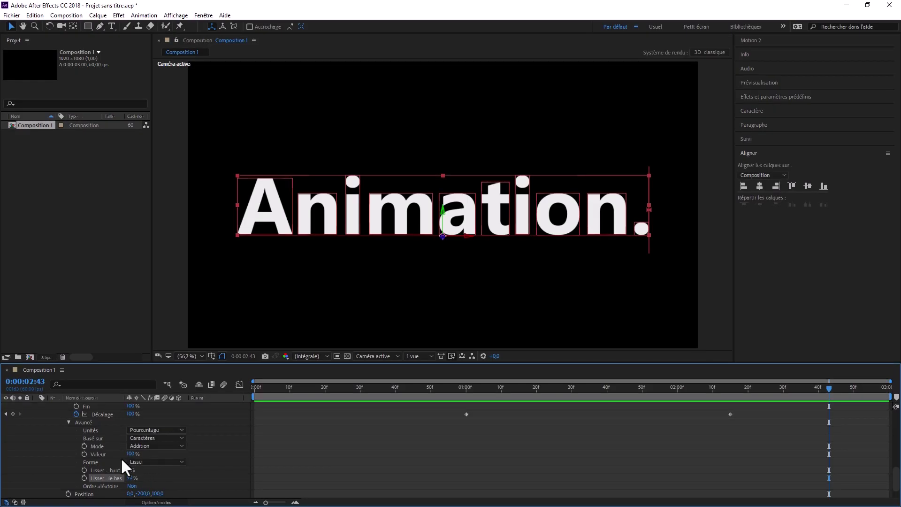
Collapse both range selectors' advanced settings and apply Easy Ease (Lissage de vitesse) to the scale and position animators' final Décalage keyframes.
click(68, 422)
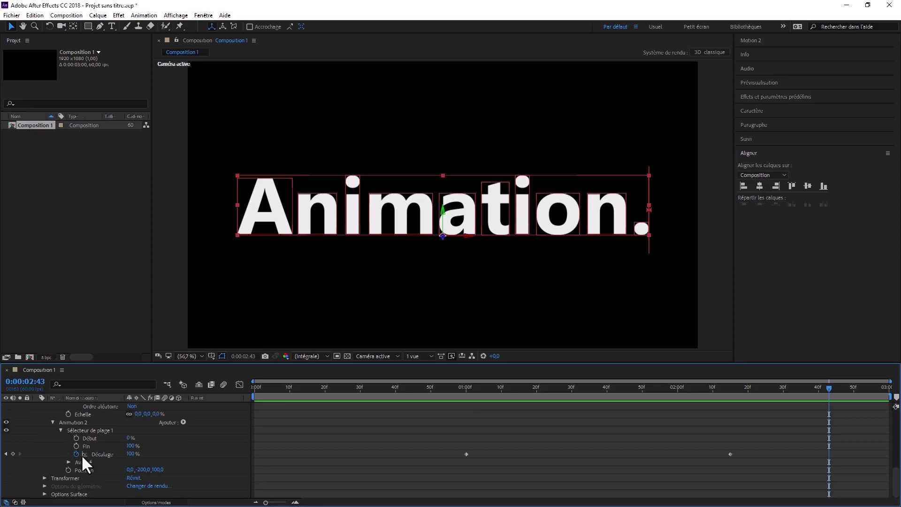
scroll(83, 458, up, 4)
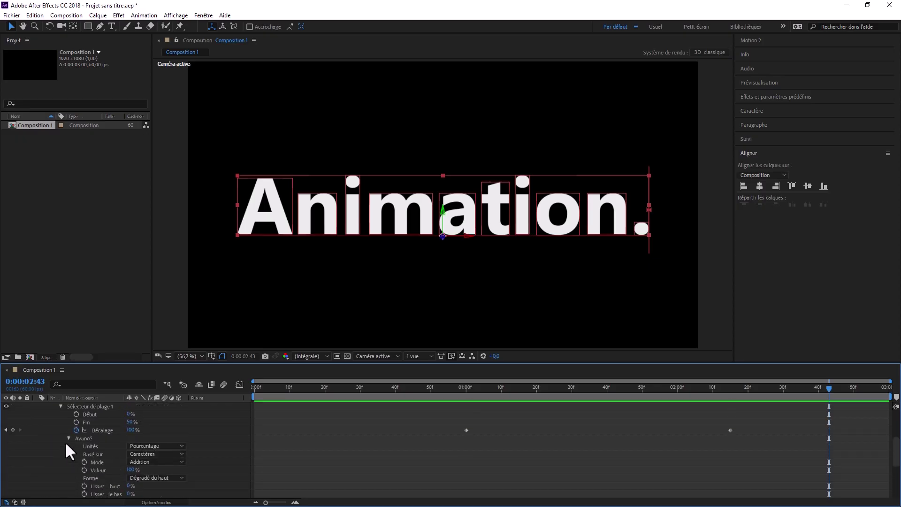
click(66, 436)
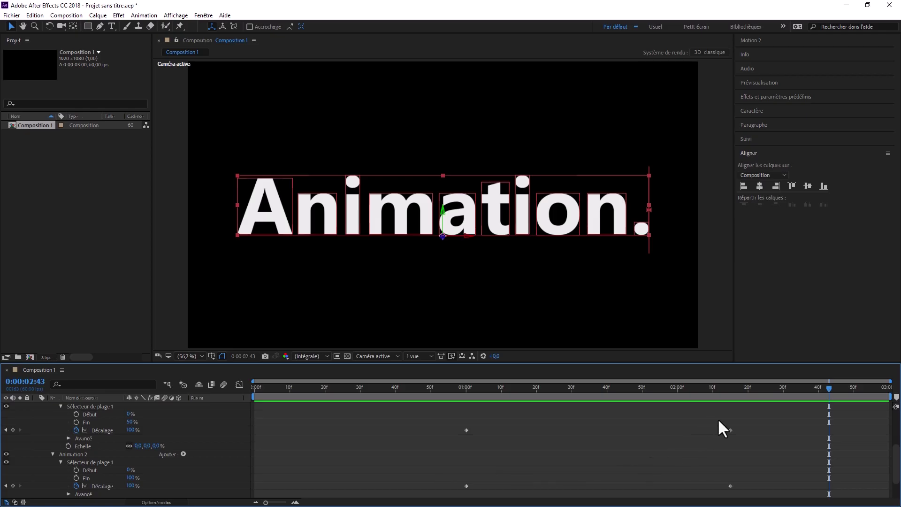
drag(721, 420, 748, 499)
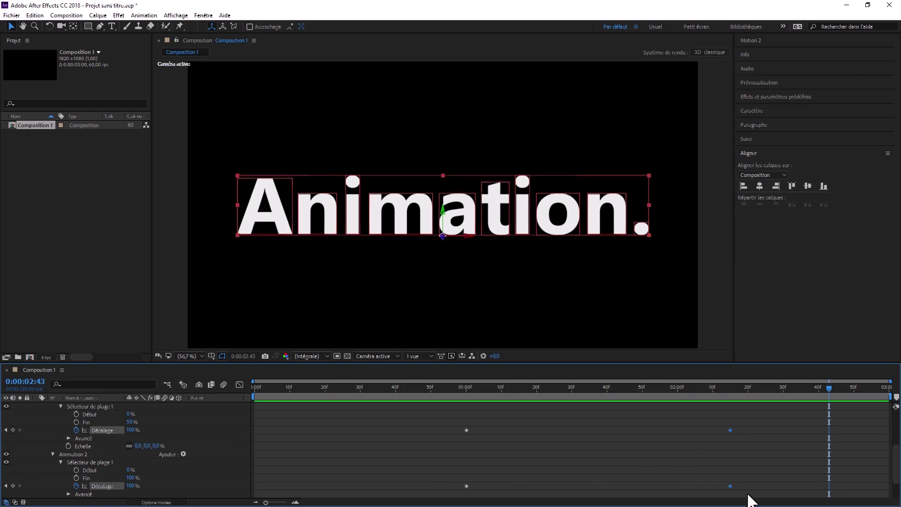
right_click(730, 430)
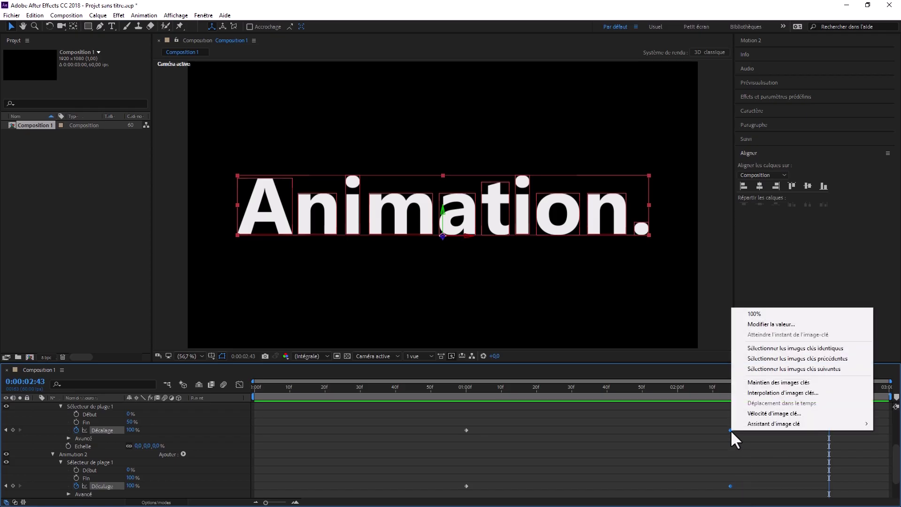
mouse_move(759, 423)
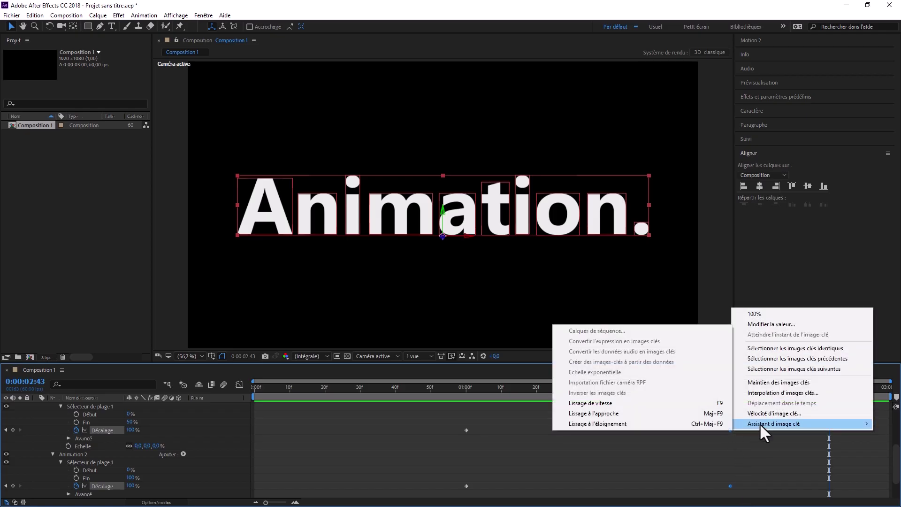
click(694, 407)
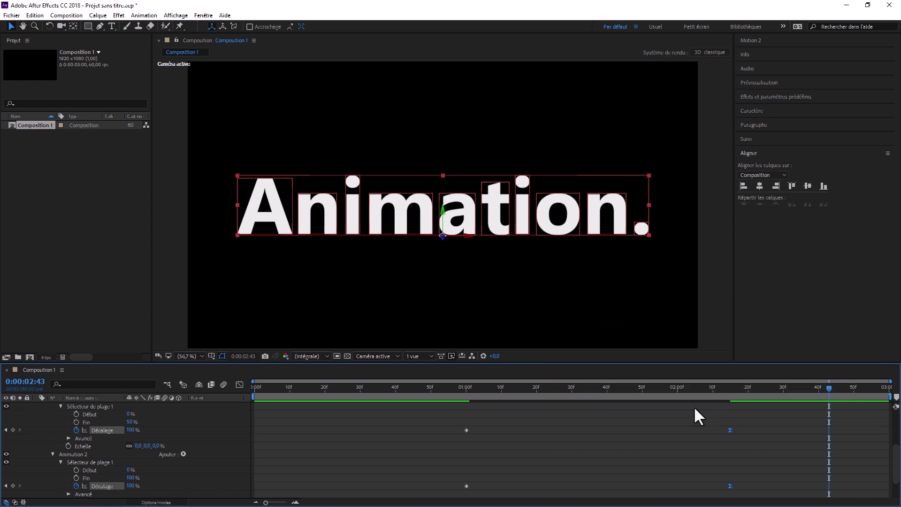
Display the speed graph of both Décalage properties in the Graph Editor and preview the eased animation.
click(239, 385)
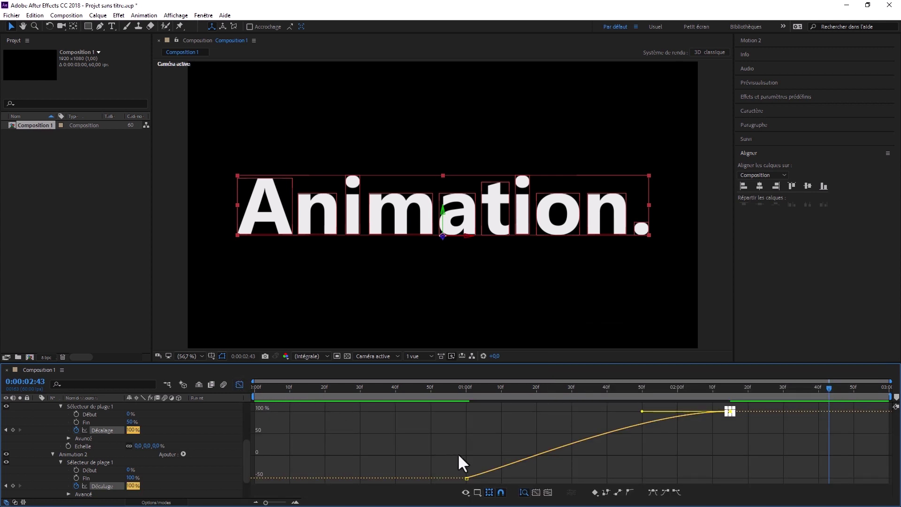
click(478, 492)
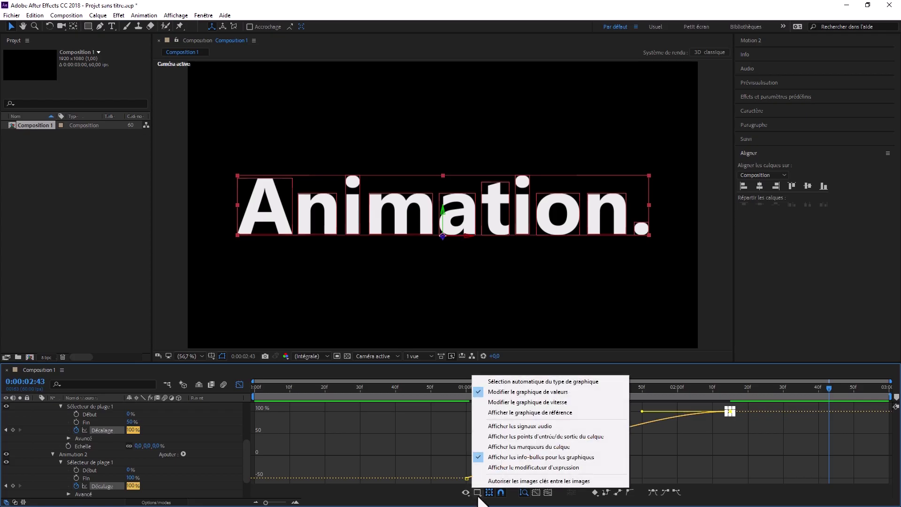
click(500, 401)
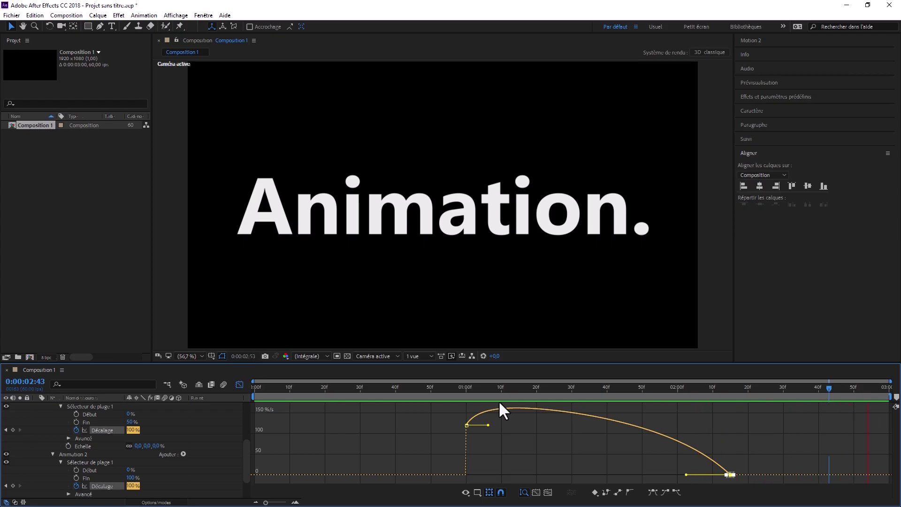
key(space)
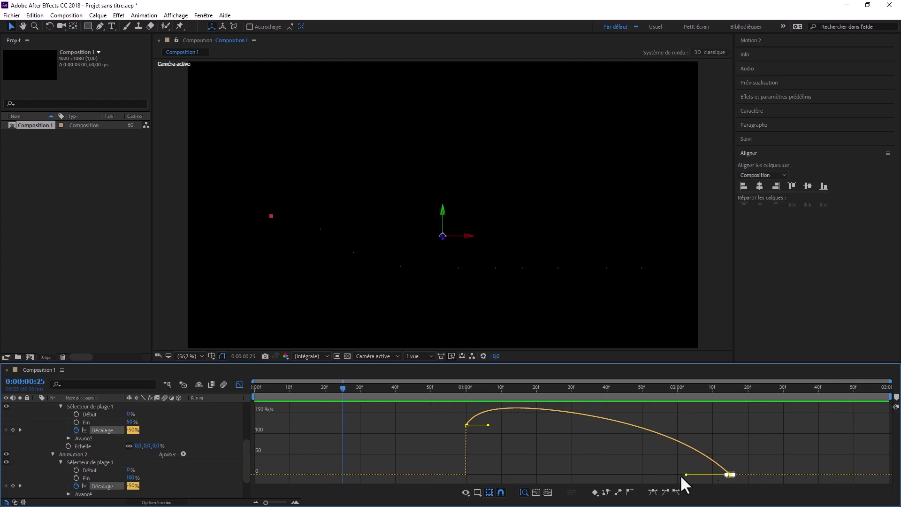
Extend the final Décalage keyframes' incoming speed handle back to about 0:00:01:43 for a fast start and slow finish, previewing the motion.
drag(686, 474, 565, 471)
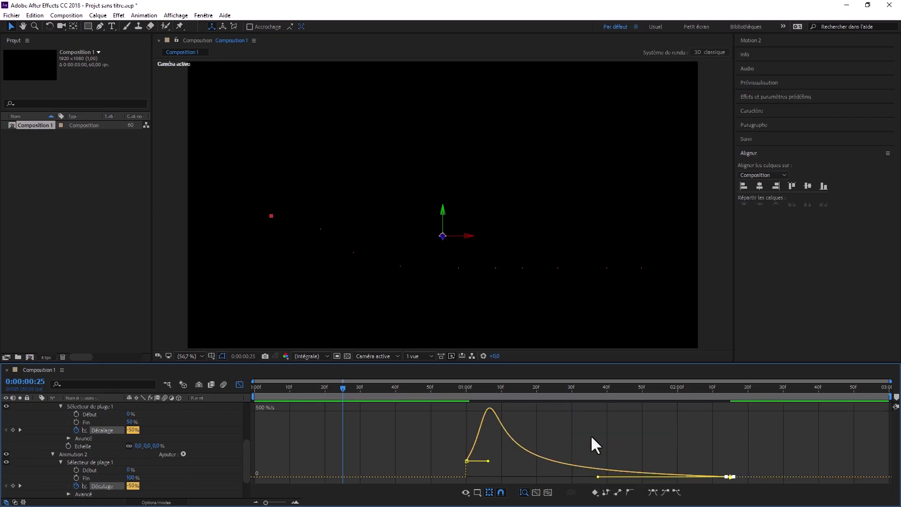
key(space)
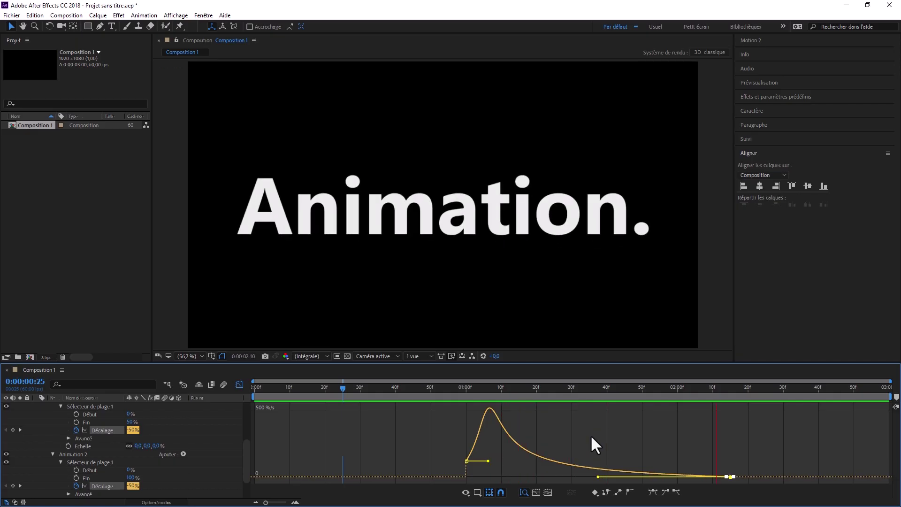
key(space)
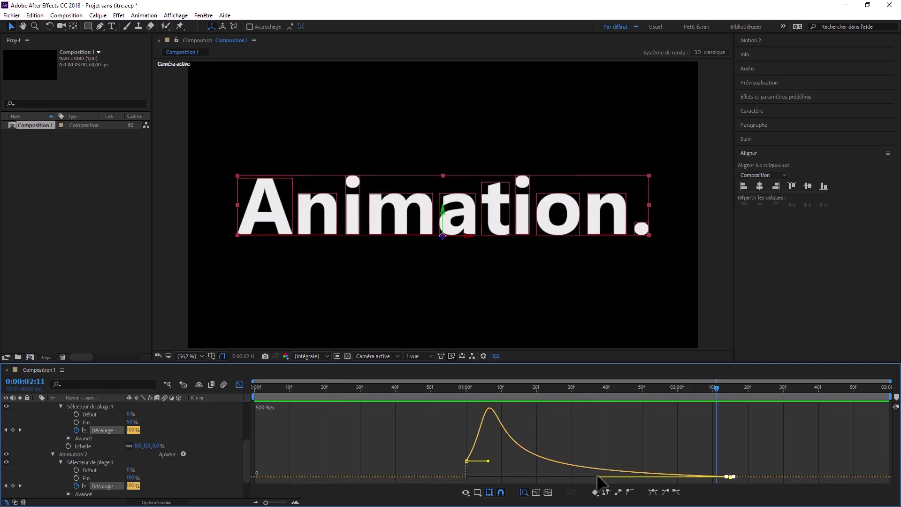
drag(598, 476, 616, 473)
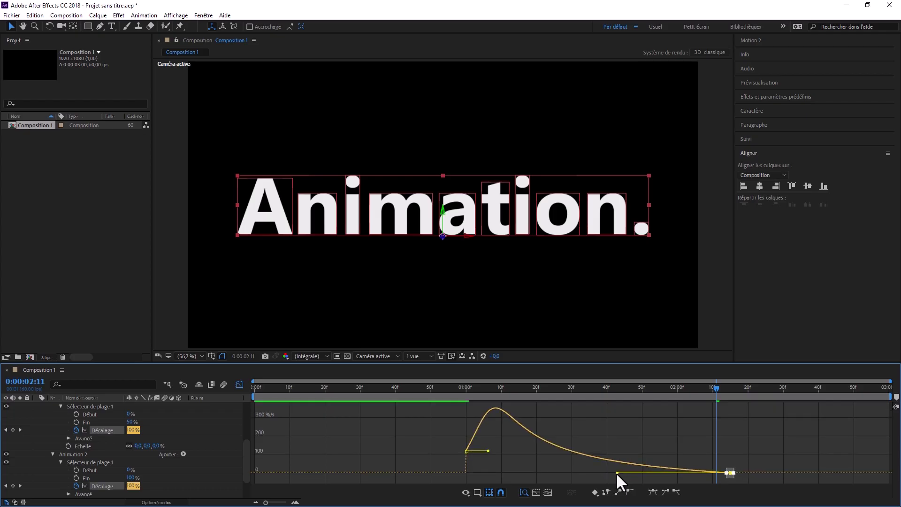
key(space)
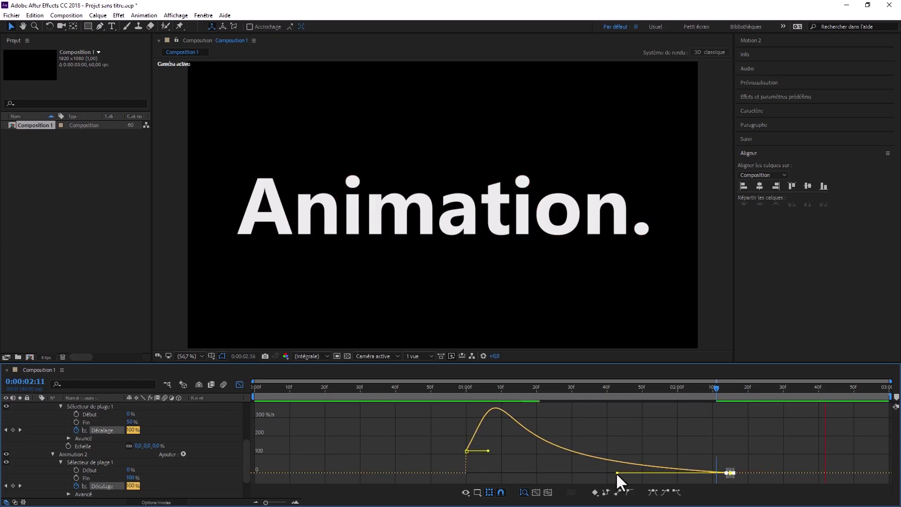